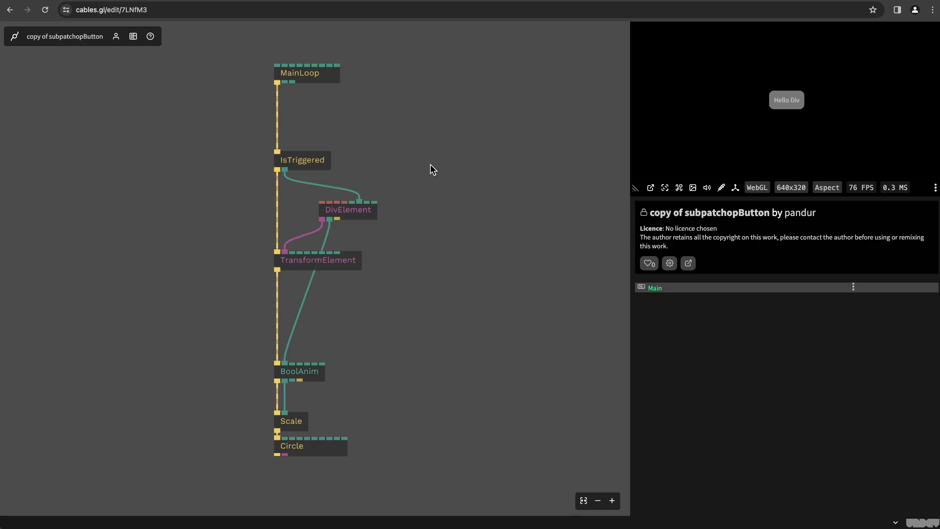
scroll(430, 170, "down", 2)
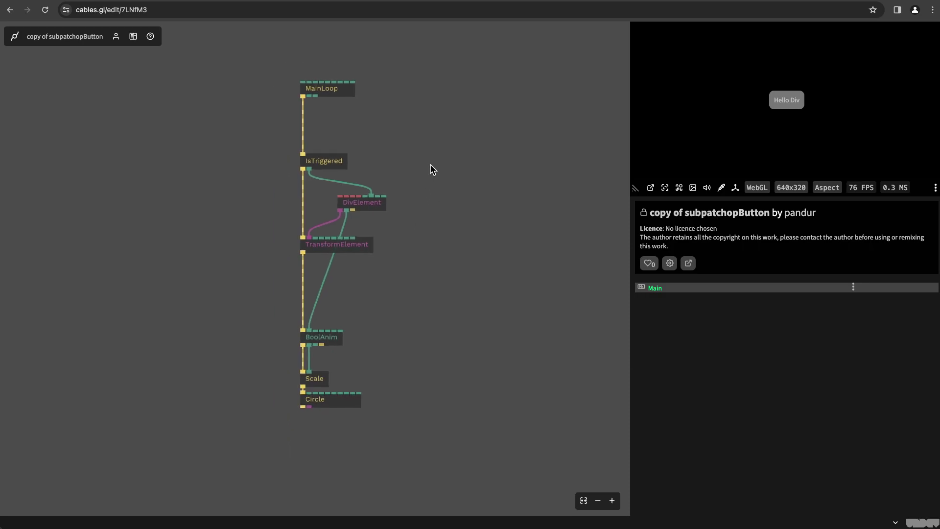
Step: Test the Hello Div button in the preview and undo an accidental MainLoop-IsTriggered cable removal
left_click(792, 99)
left_click(787, 100)
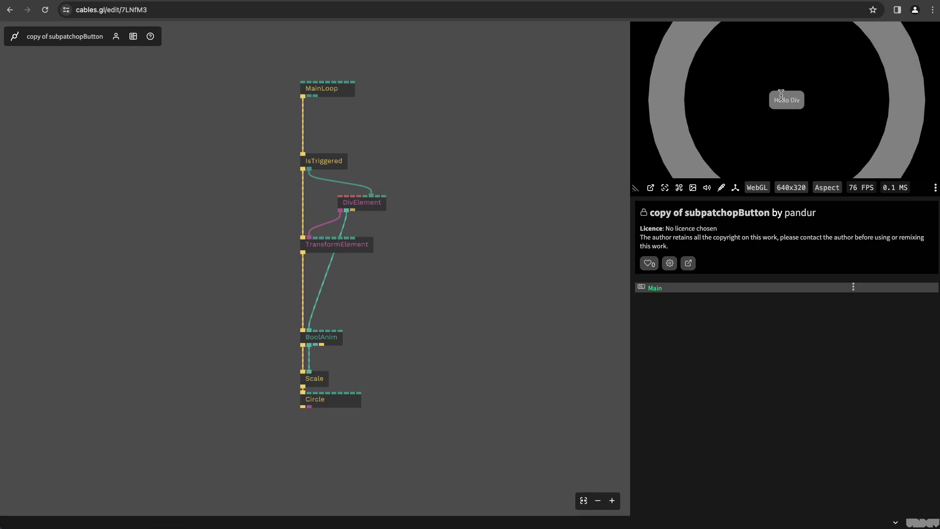
left_click(776, 100)
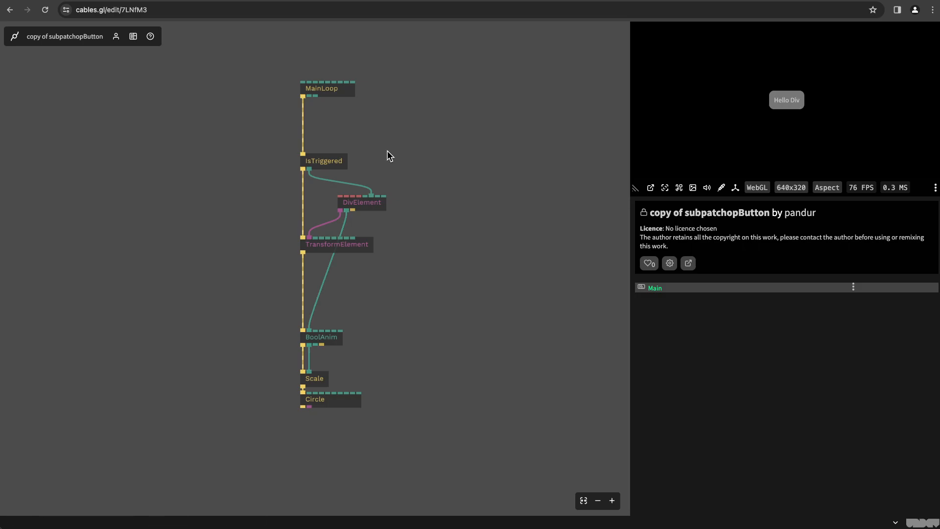
scroll(305, 131, "up", 3)
right_click(305, 126)
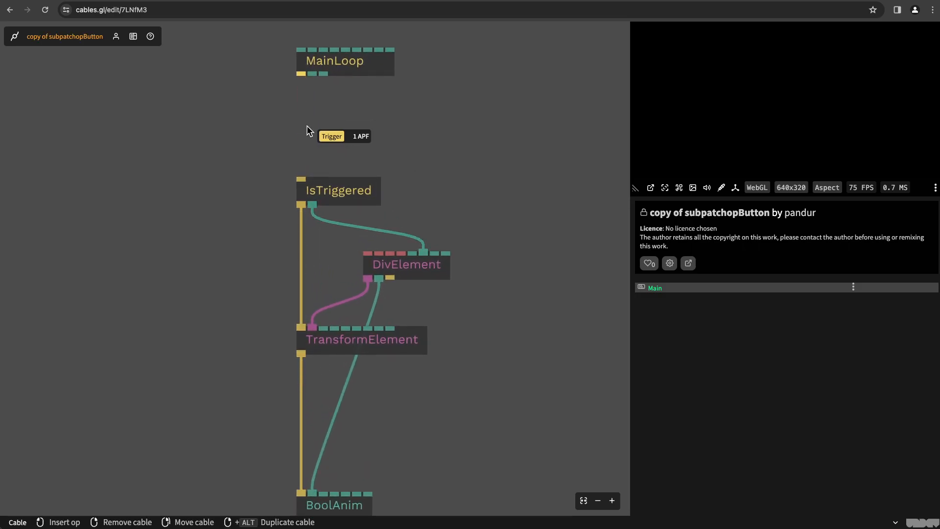
key("ctrl+z")
scroll(324, 104, "down", 3)
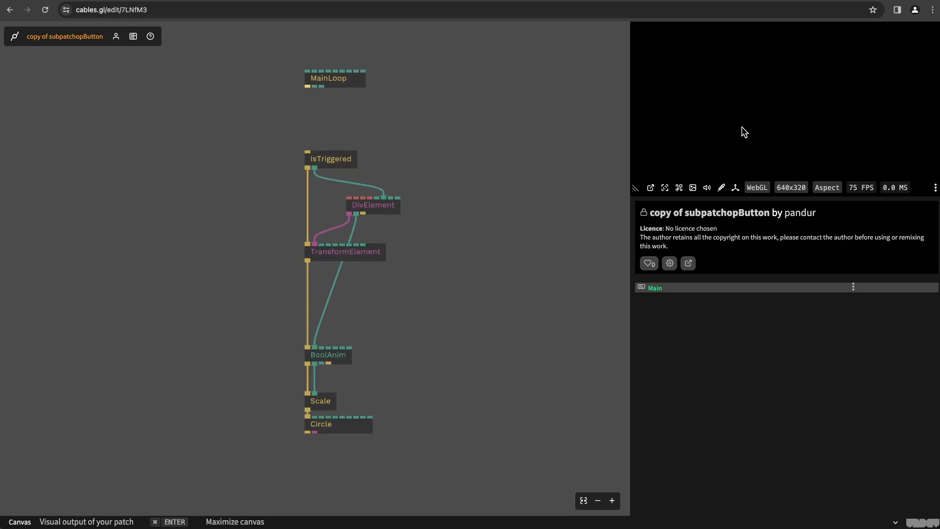
Step: Drag IsTriggered, DivElement and TransformElement further down, then select all six ops below MainLoop
left_click_drag(230, 116, 452, 425)
left_click(417, 236)
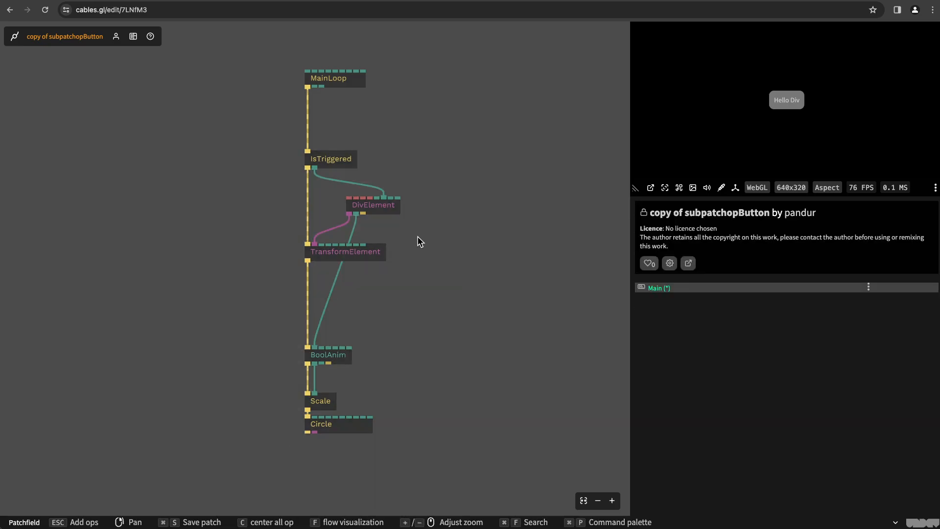
left_click_drag(430, 290, 249, 129)
left_click(341, 164)
left_click_drag(342, 163, 342, 196)
left_click(499, 209)
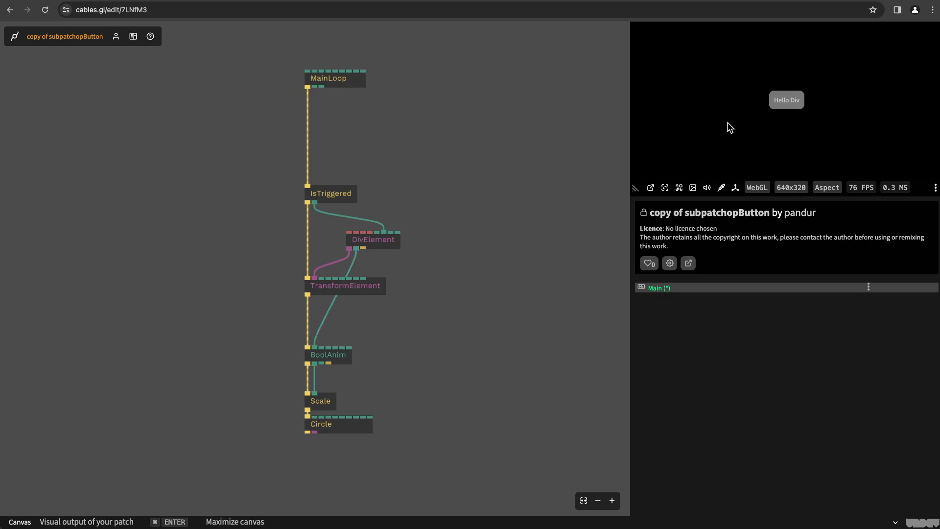
left_click_drag(485, 150, 254, 477)
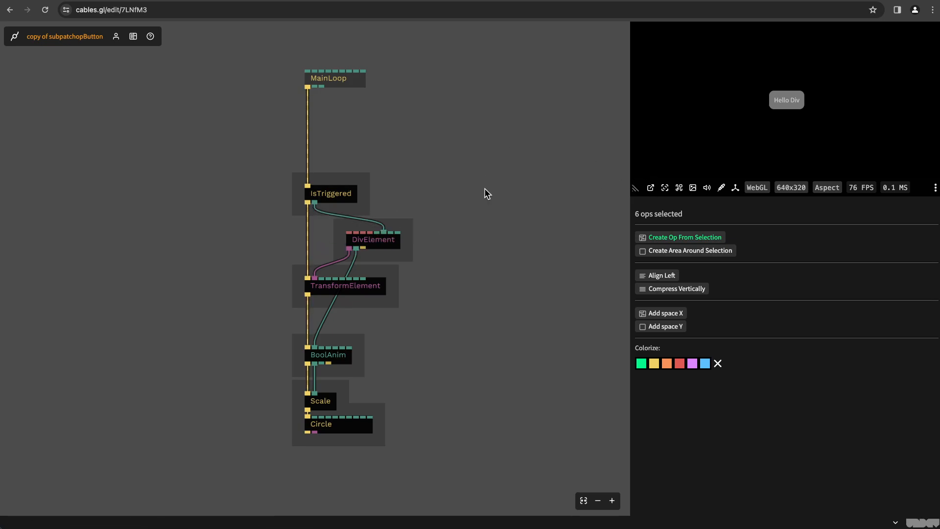
Step: Reselect the six ops below MainLoop and create one op from the selection
left_click(545, 154)
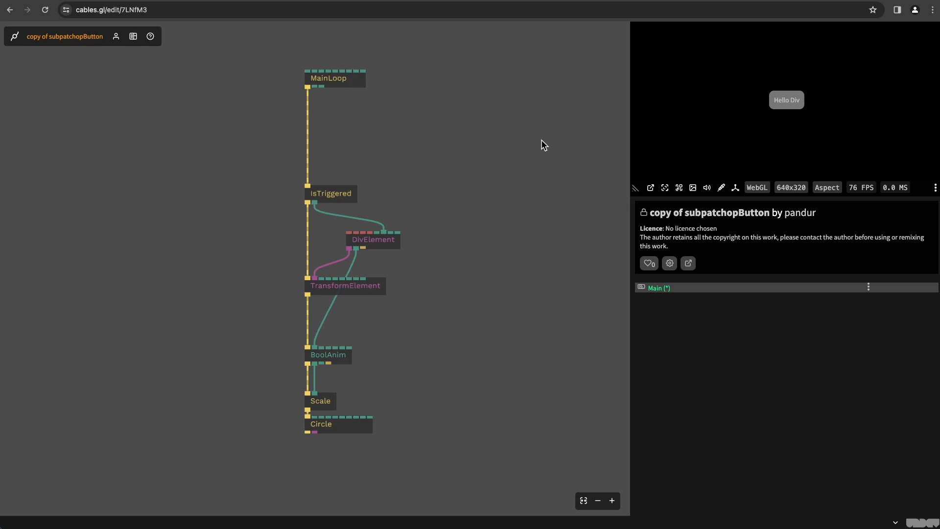
left_click_drag(542, 139, 220, 464)
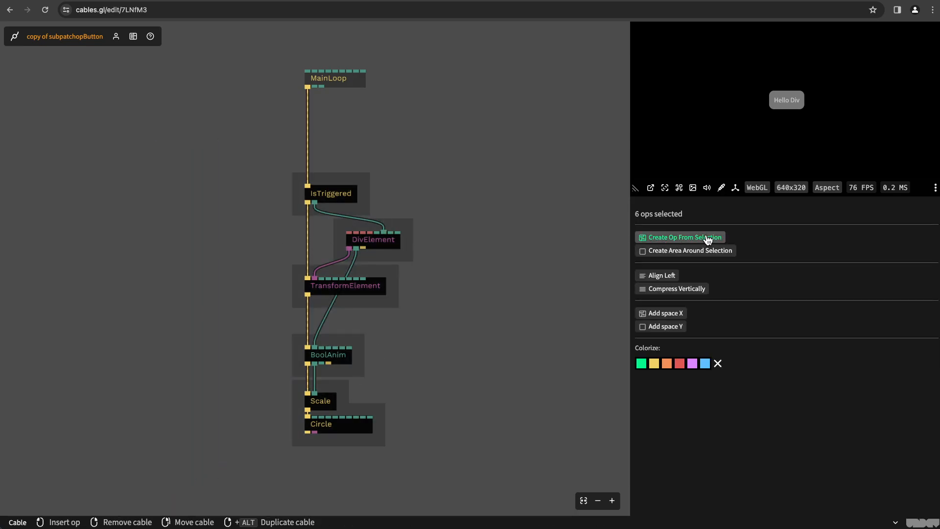
left_click(686, 237)
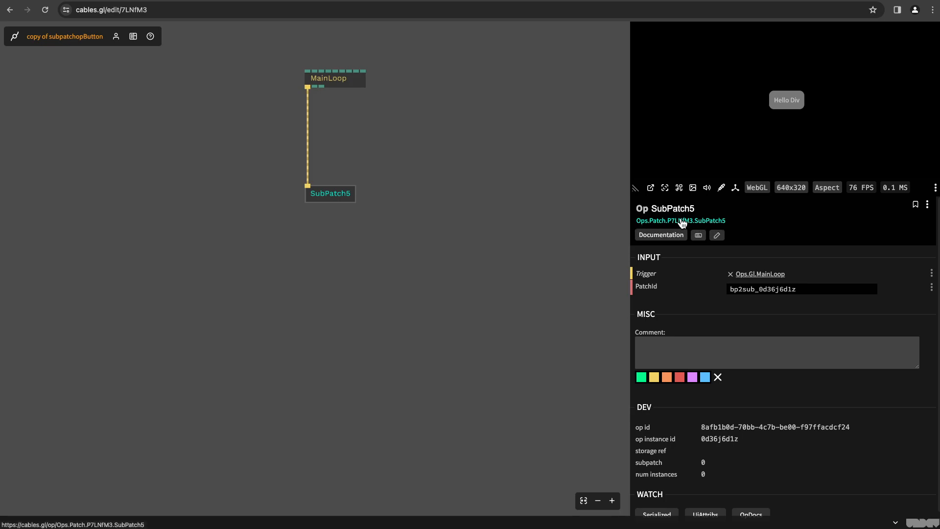
Step: Enter SubPatch5 to view its six inner ops and save the op
left_click(392, 194)
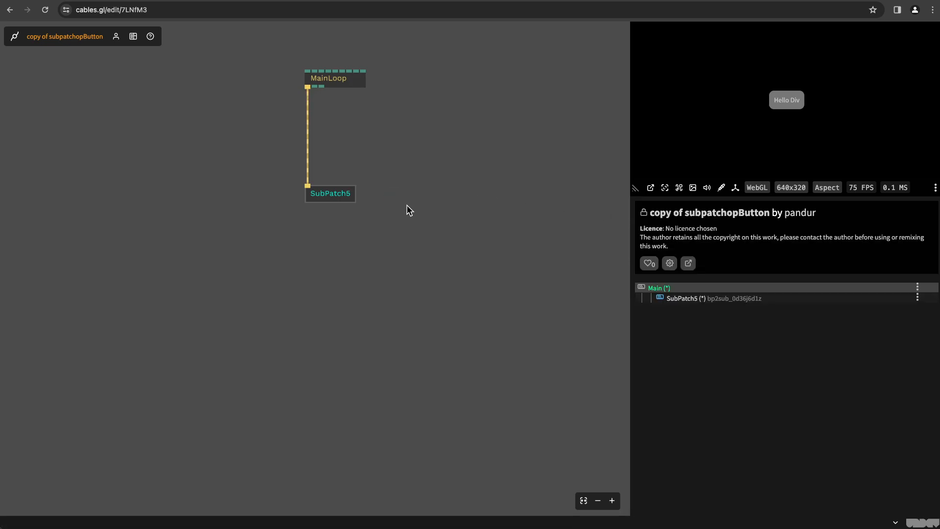
double_click(324, 194)
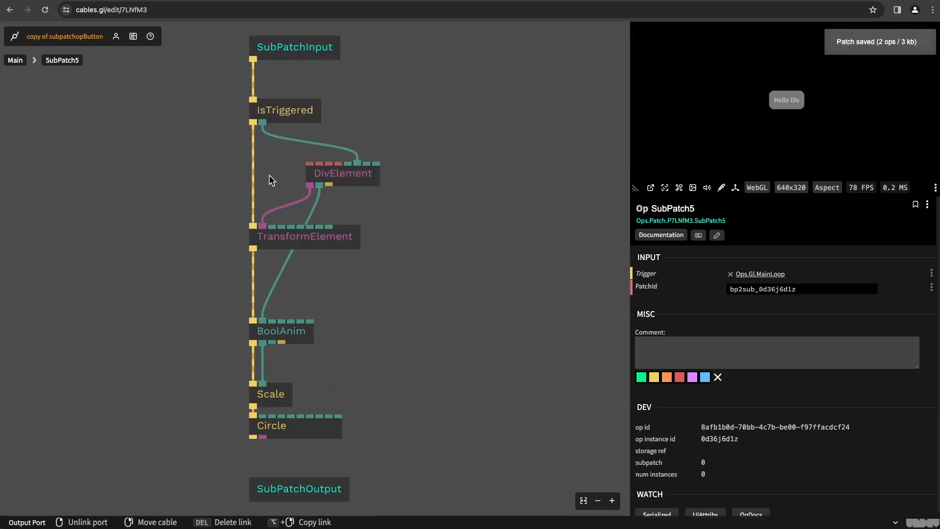
left_click(125, 107)
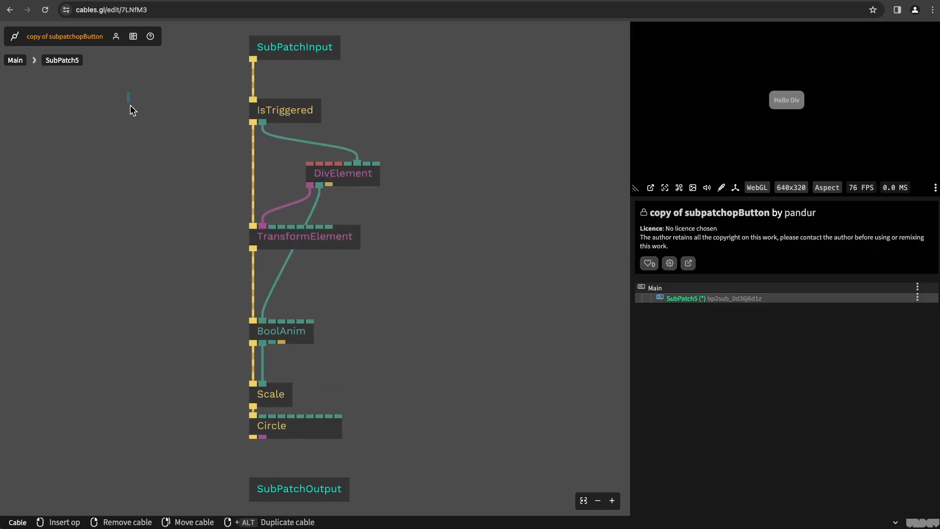
key("ctrl+s")
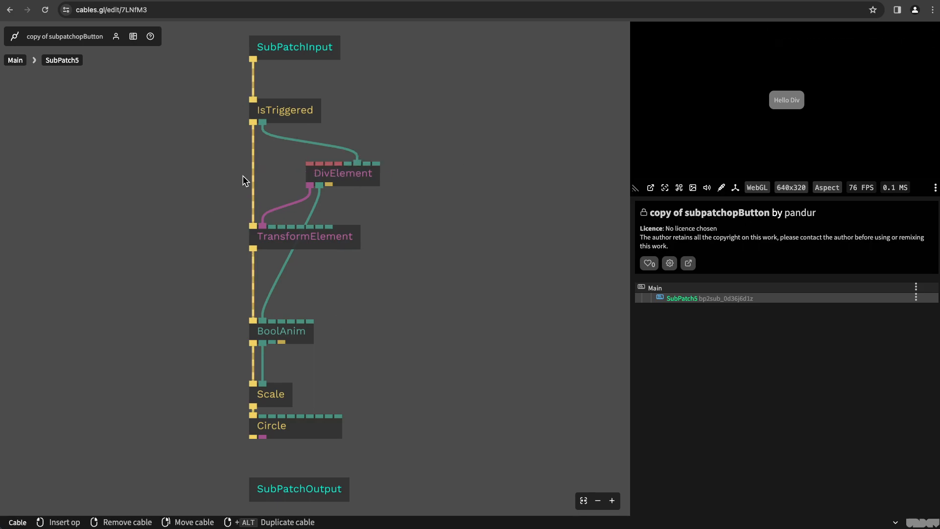
Step: Back in Main, duplicate SubPatch5 and connect the copy's trigger to MainLoop
left_click(14, 60)
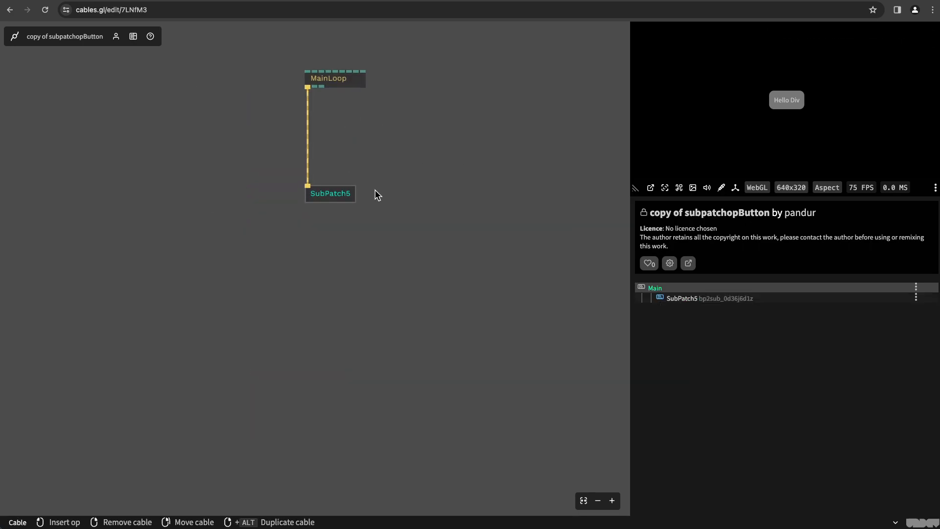
left_click_drag(331, 194, 261, 251)
key("ctrl+c")
left_click(419, 272)
key("ctrl+v")
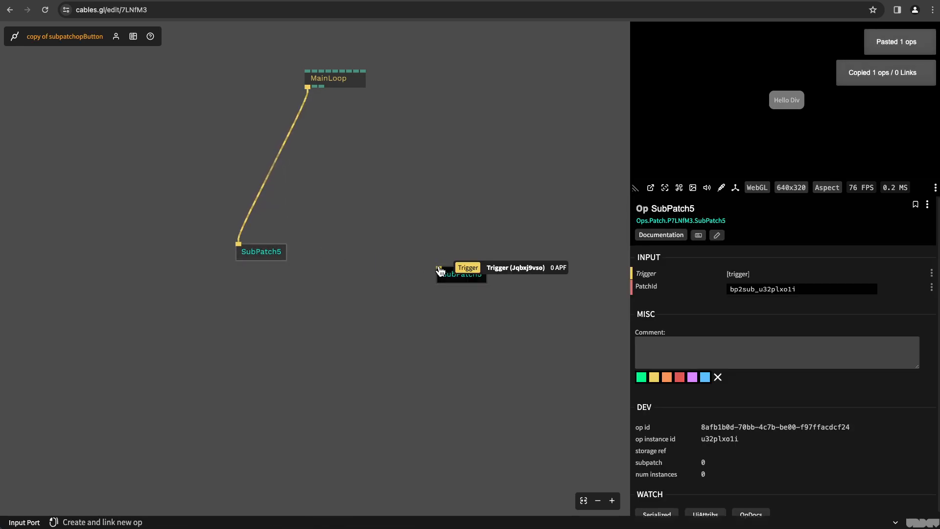
left_click_drag(440, 271, 307, 87)
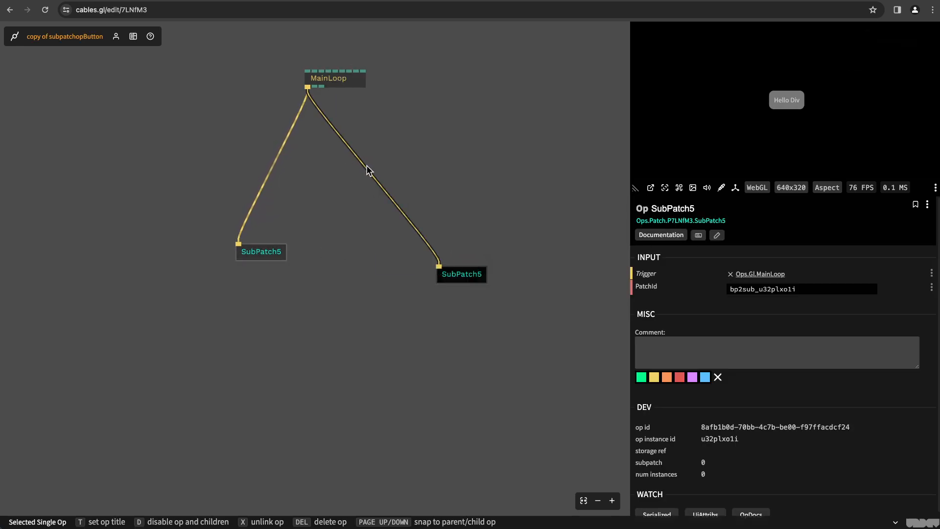
Step: Insert a Transform on the second SubPatch5's cable with PosX 0.67, PosY -0.05, and save
left_click(368, 171)
type("trans")
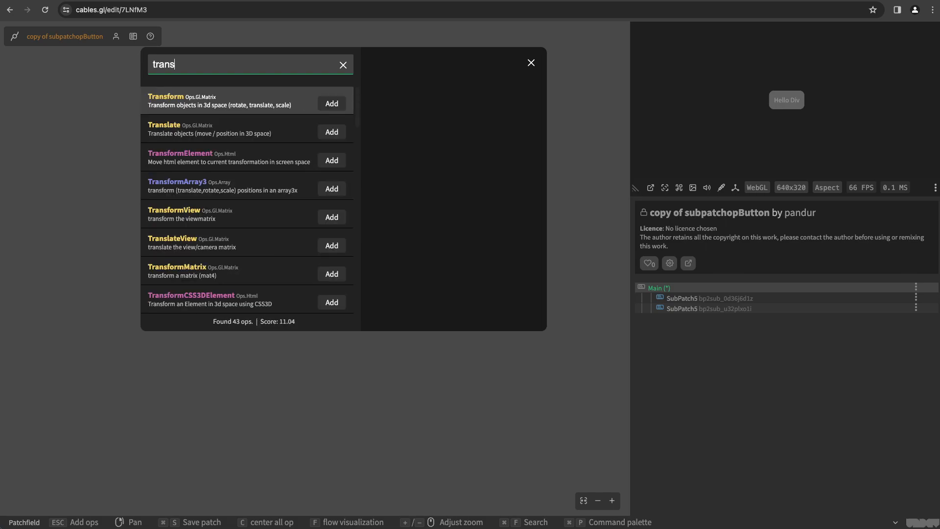
type("form")
key("Return")
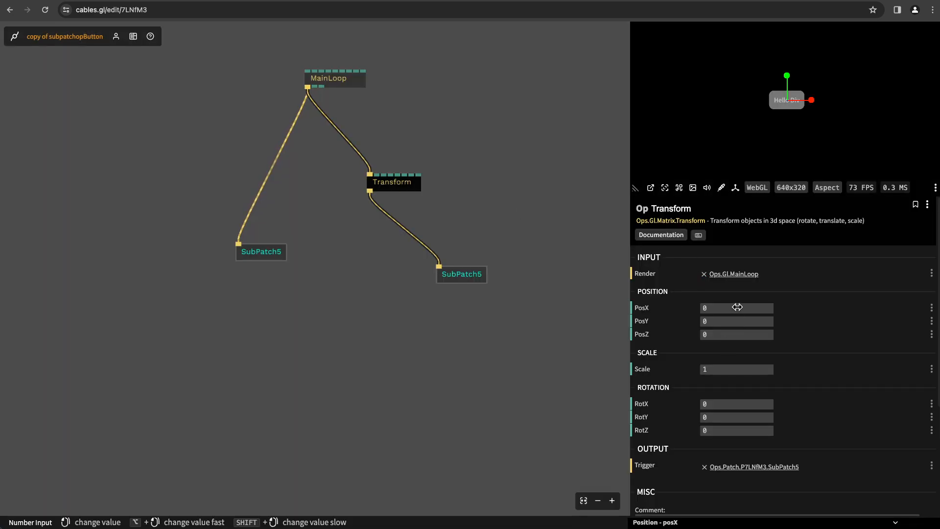
mouse_move(737, 307)
left_mouse_down()
mouse_move(764, 307)
mouse_move(731, 321)
left_mouse_up()
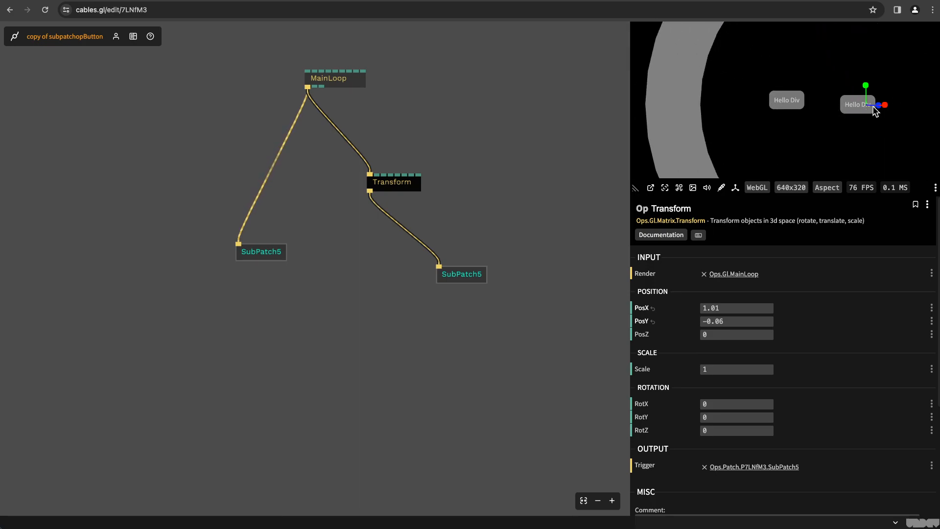
left_click_drag(751, 322, 734, 321)
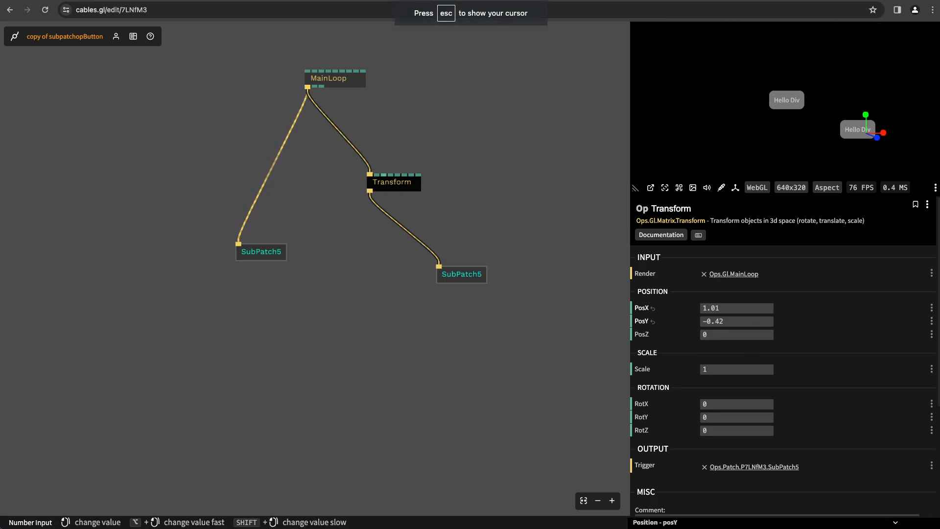
left_click_drag(859, 132, 792, 117)
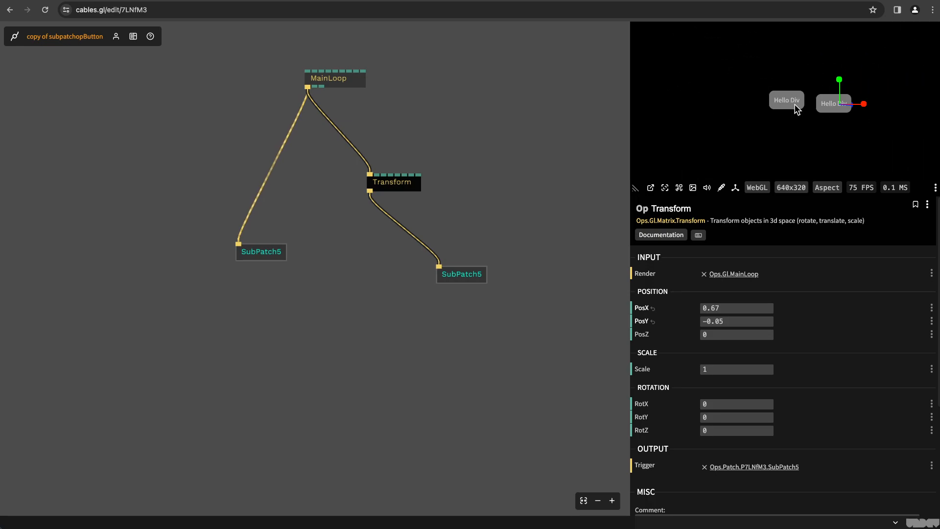
left_click(553, 177)
key("ctrl+s")
scroll(417, 197, "up", 3)
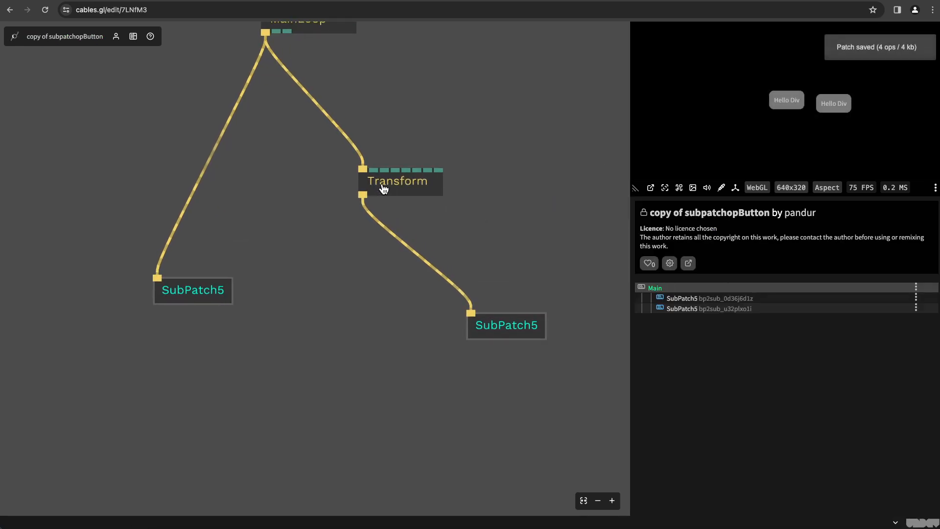
left_click(391, 181)
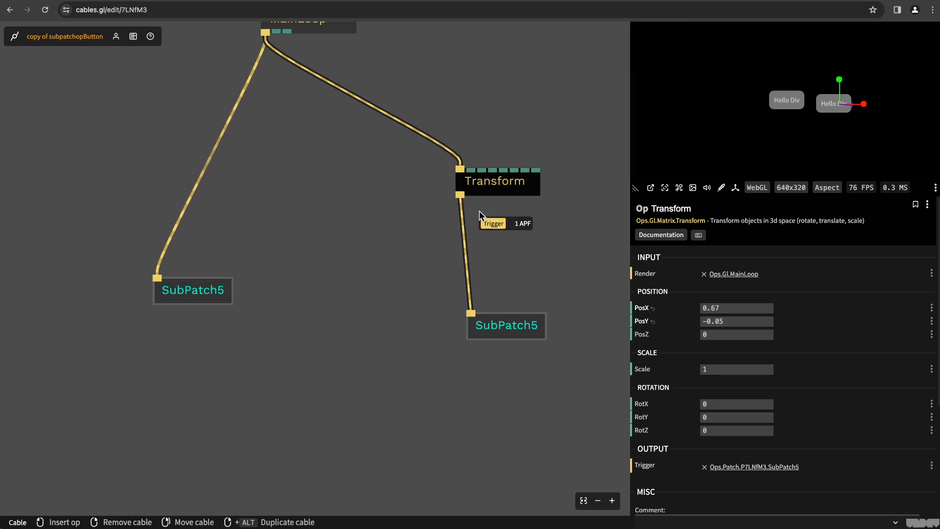
Step: Save, enter SubPatch5 and inspect DivElement's Hello Div text setting
left_click_drag(323, 243, 362, 225)
left_click(362, 225)
scroll(363, 224, "down", 3)
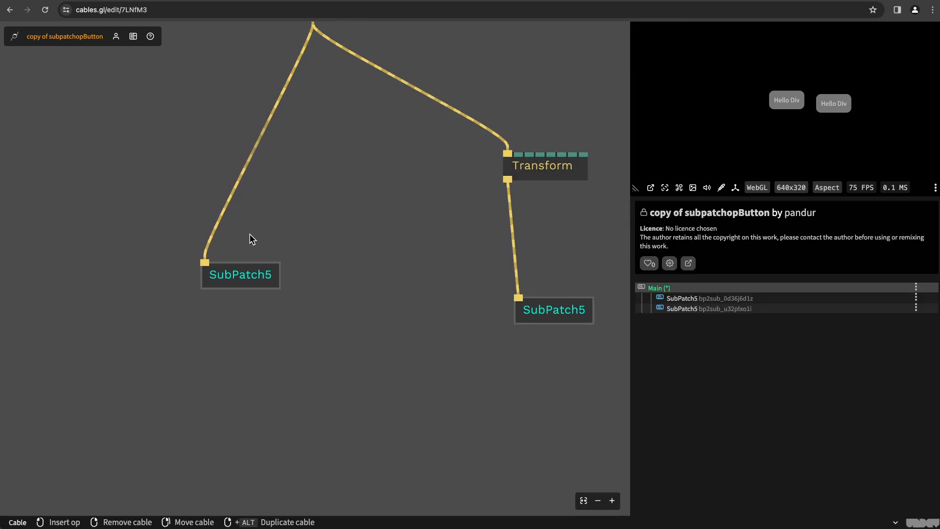
key("ctrl+s")
double_click(263, 272)
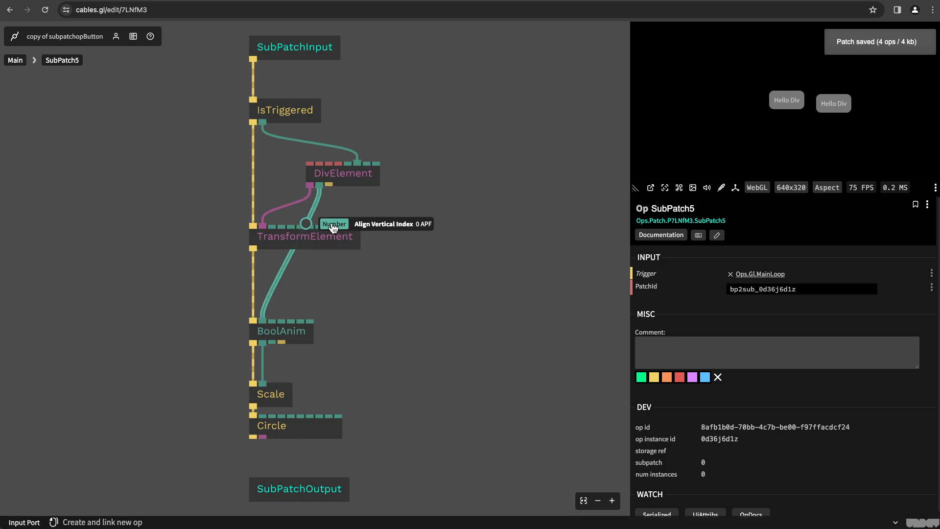
left_click(346, 177)
scroll(347, 178, "down", 2)
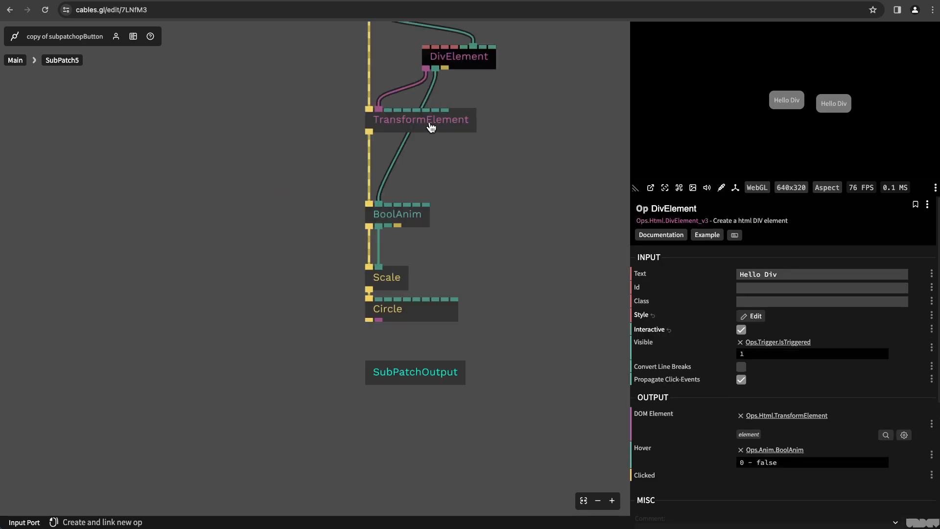
scroll(441, 214, "up", 4)
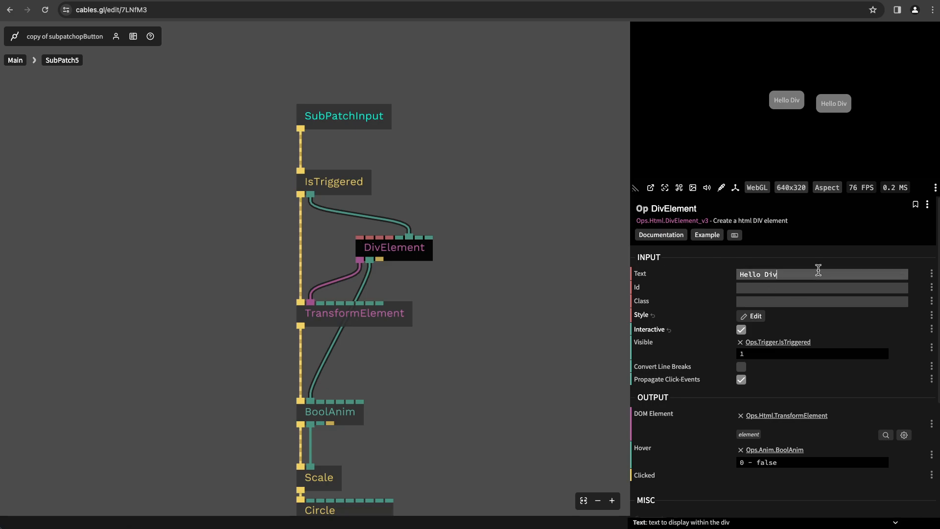
left_click(817, 274)
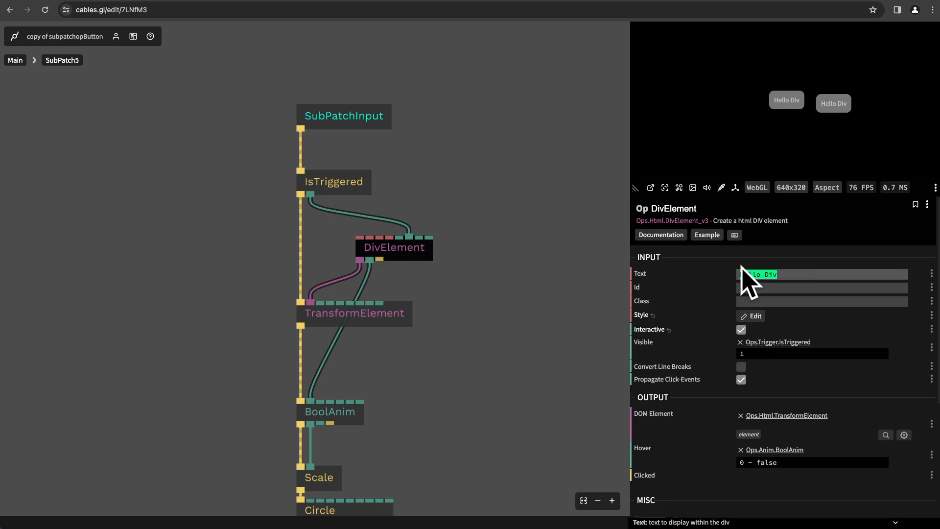
left_click(485, 233)
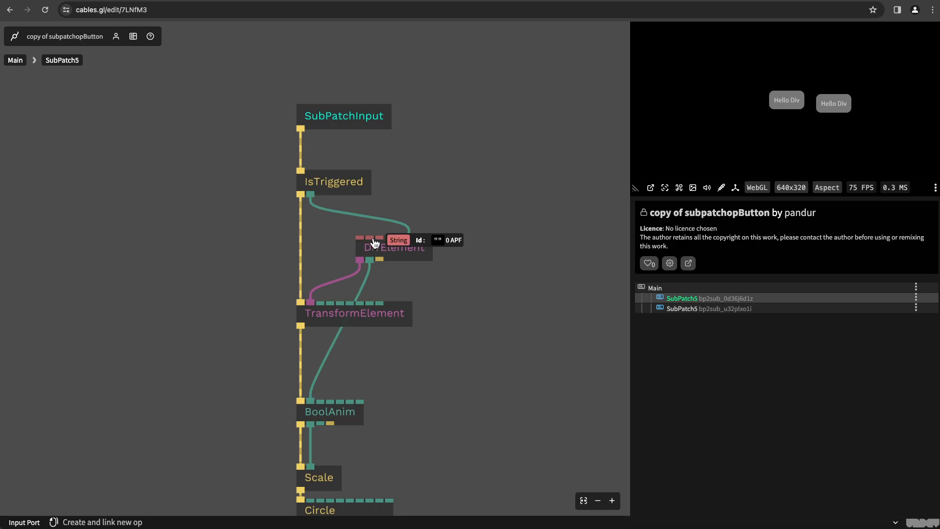
Step: Expose DivElement's Text input as a new SubPatchInput port and save the op
left_click_drag(360, 237, 352, 119)
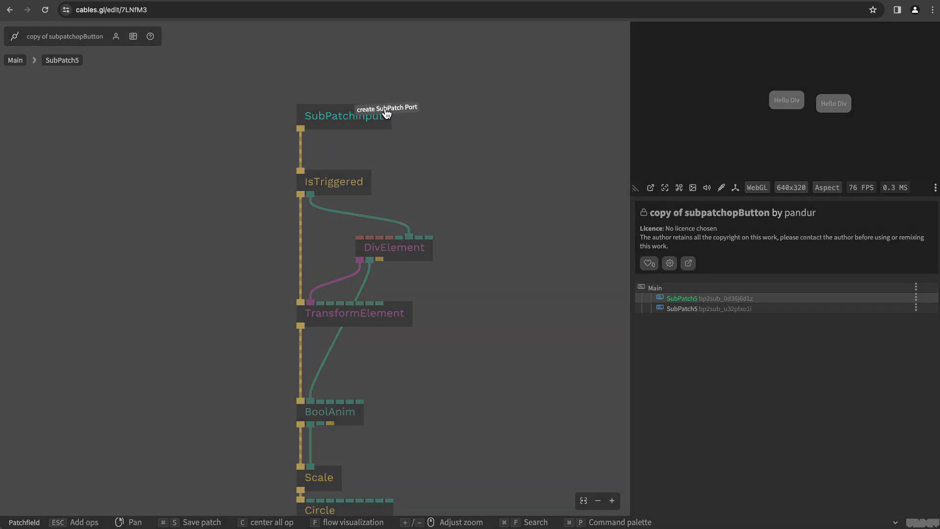
left_click(388, 110)
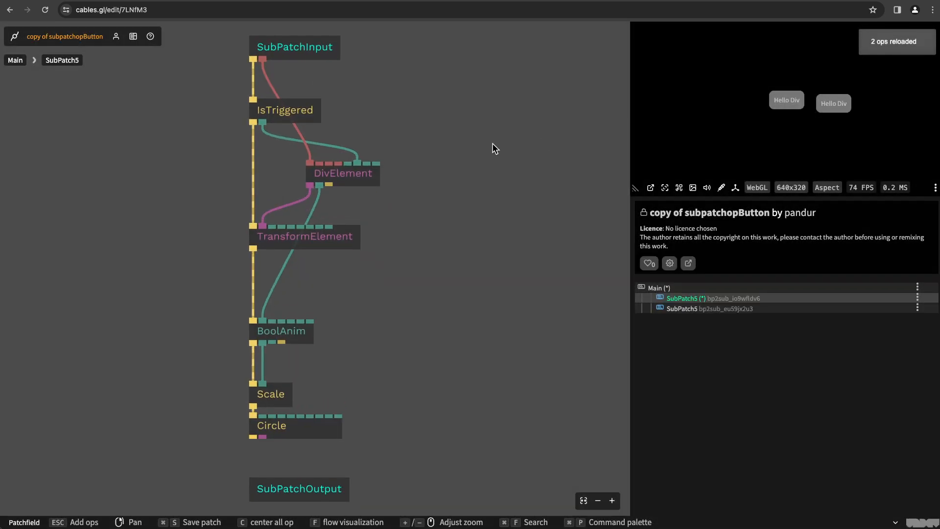
key("ctrl+s")
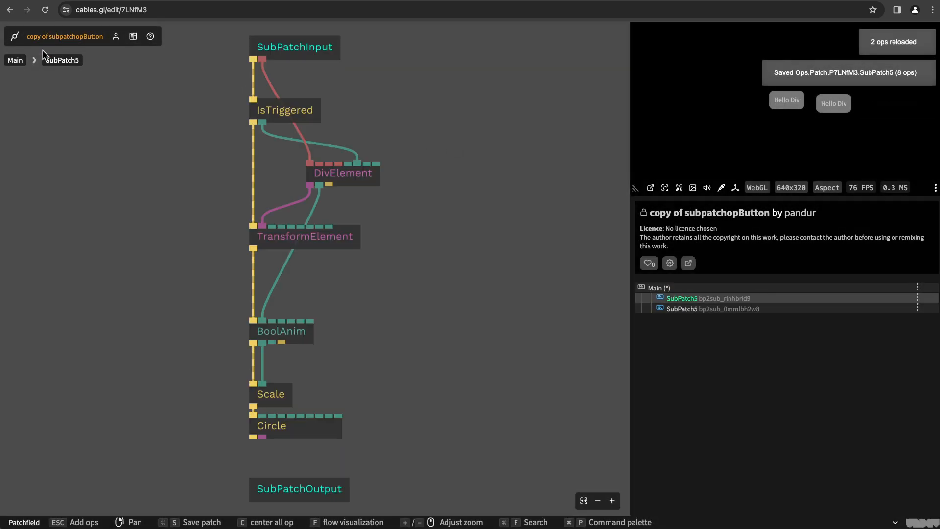
Step: In Main, set the left SubPatch5's text to Hello and the right one's to Button 2
left_click(15, 60)
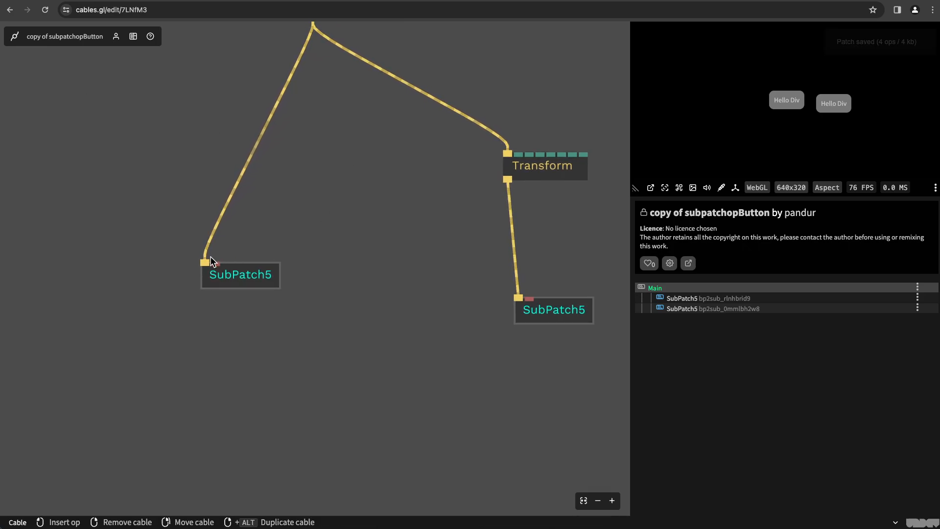
left_click(243, 281)
left_click_drag(808, 285, 634, 287)
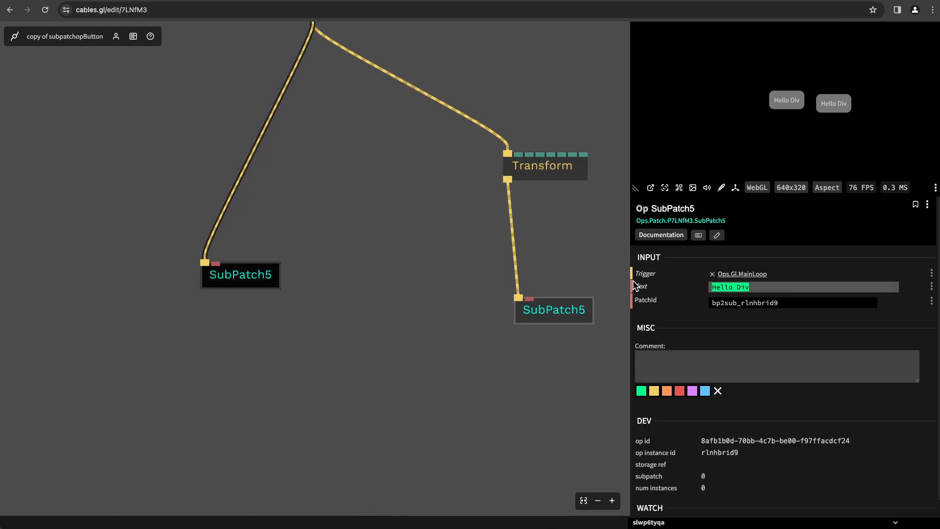
type("Hello")
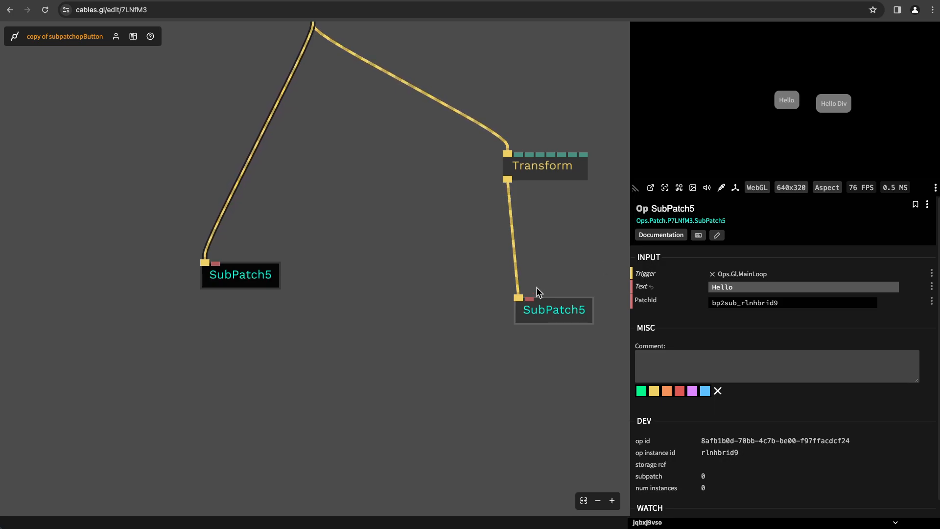
left_click(558, 312)
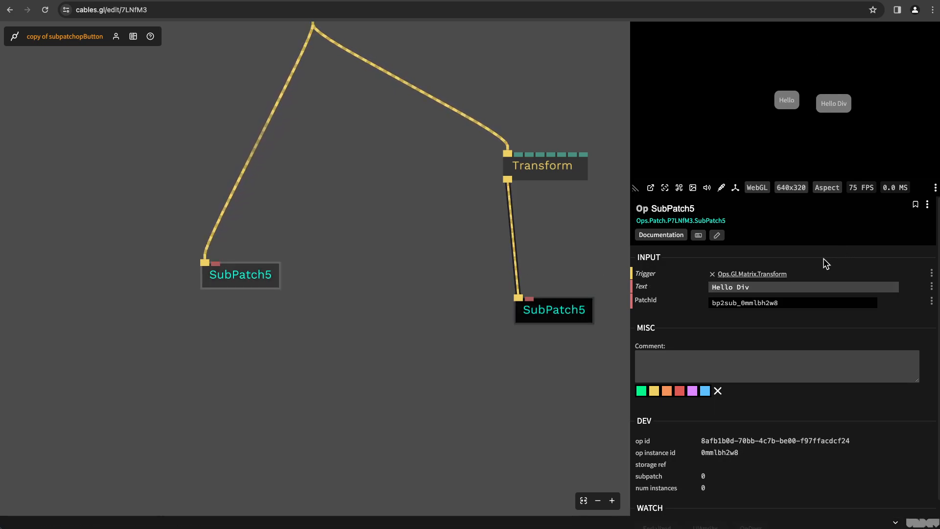
left_click(799, 287)
left_click_drag(799, 286, 661, 287)
type("B")
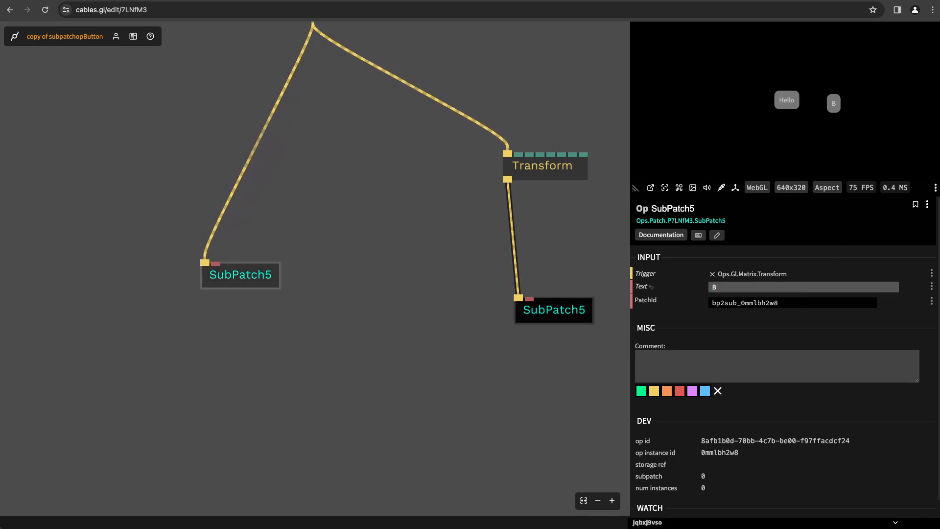
type("utton 2")
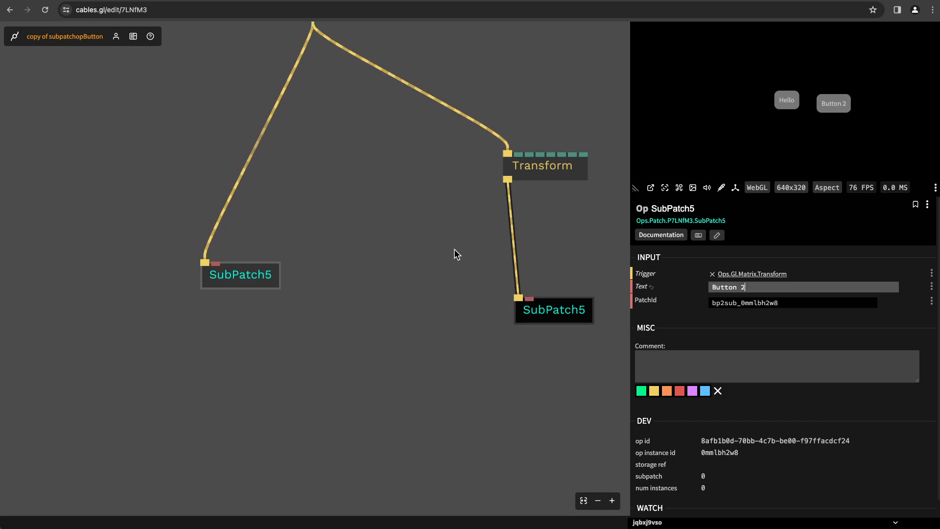
Step: Save the patch, peek inside SubPatch5 to check its contents, and return to Main
left_click_drag(470, 254, 526, 341)
left_click(426, 281)
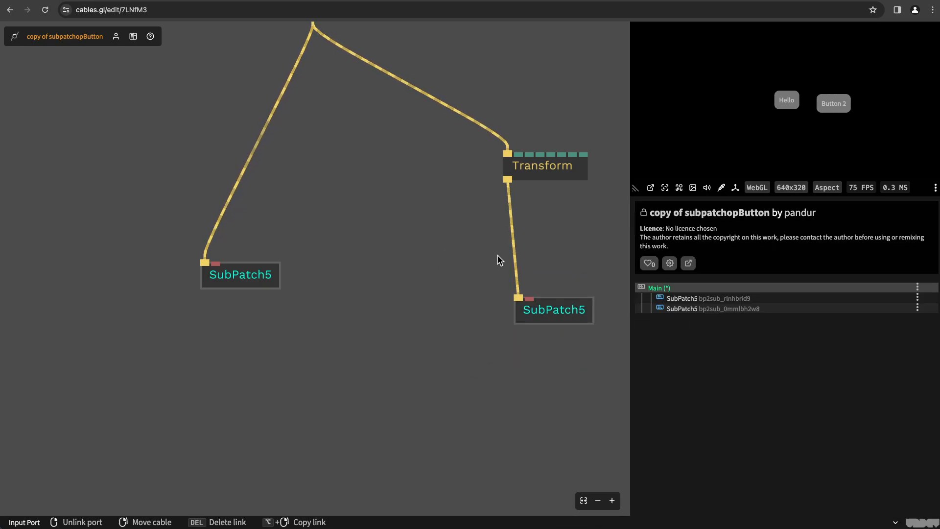
key("ctrl+s")
scroll(448, 233, "down", 3)
scroll(446, 184, "down", 1)
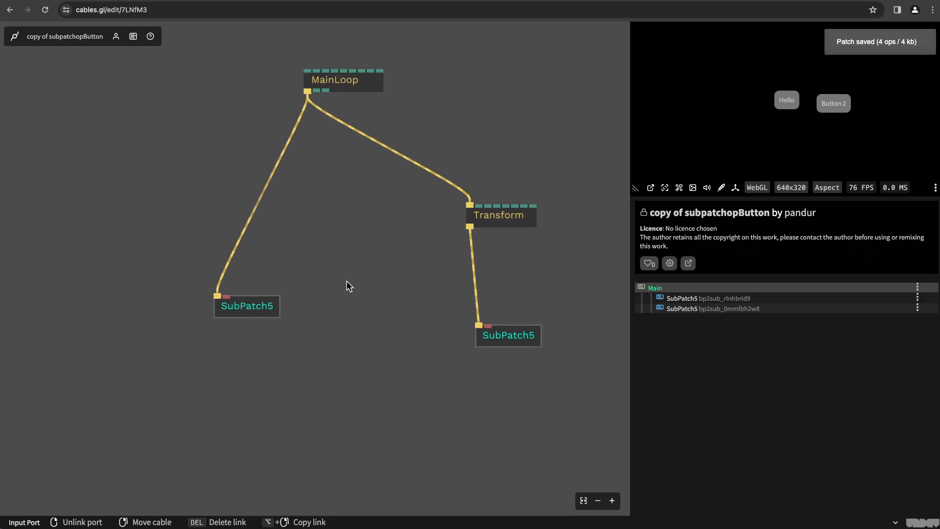
left_click(248, 307)
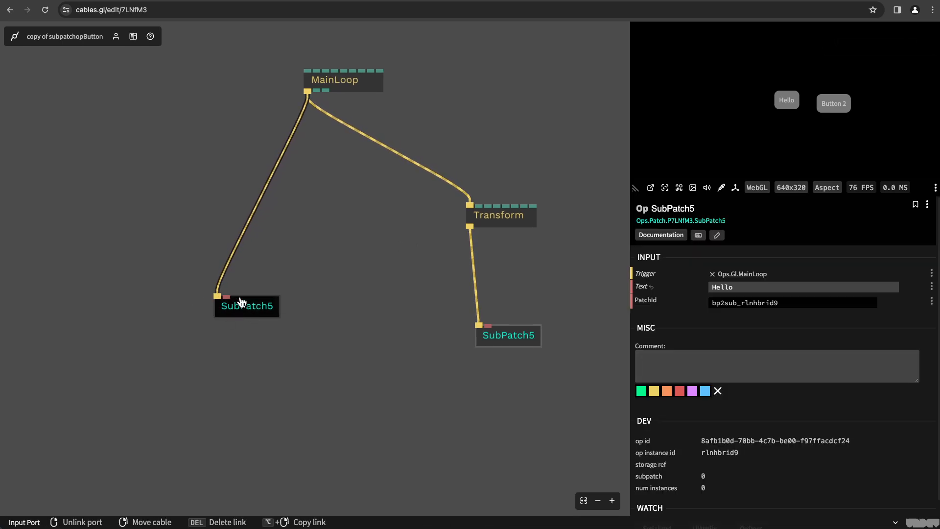
double_click(247, 306)
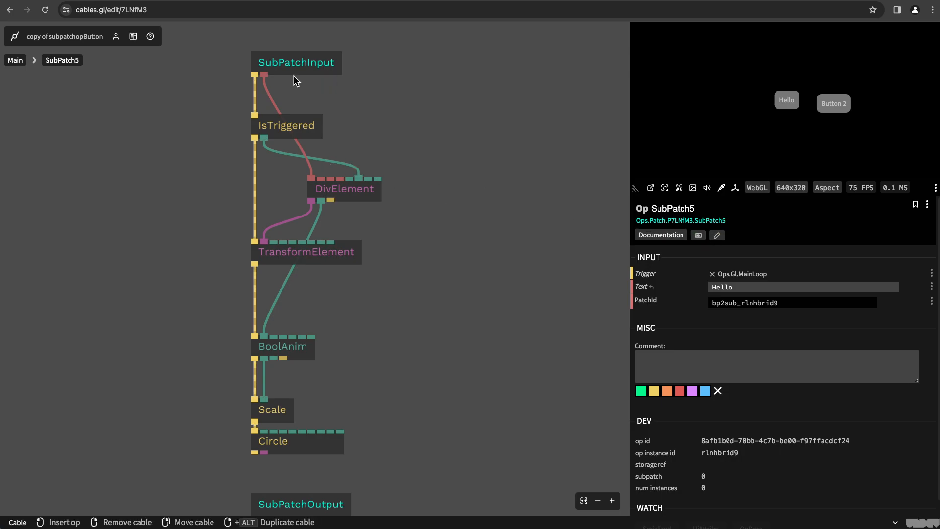
left_click(16, 60)
Step: Open SubPatch5's op editor and reorder the Trigger port, ending with it first
left_click(246, 307)
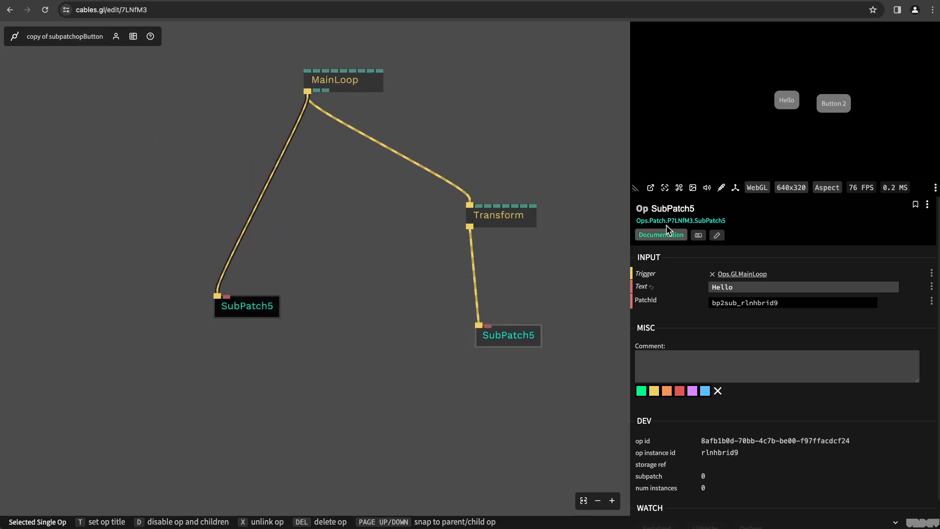
left_click(698, 235)
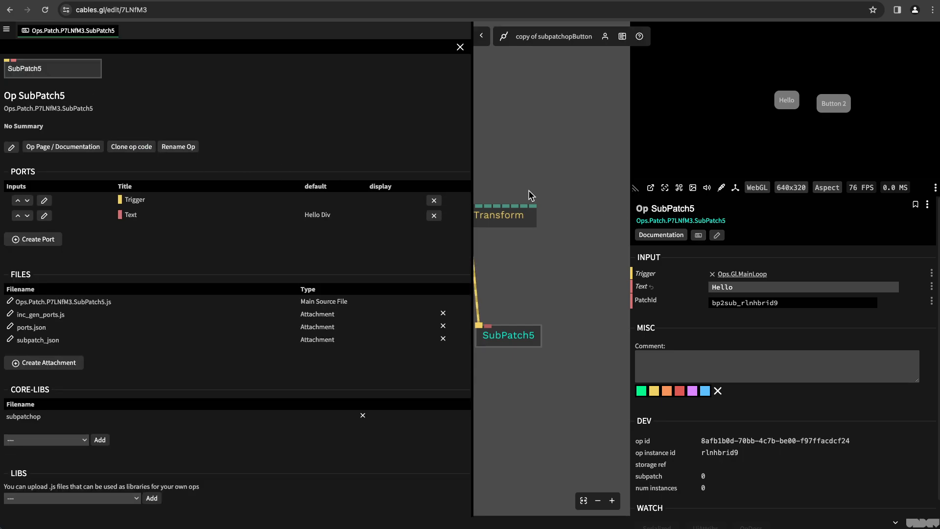
left_click_drag(472, 175, 276, 175)
scroll(336, 210, "up", 3)
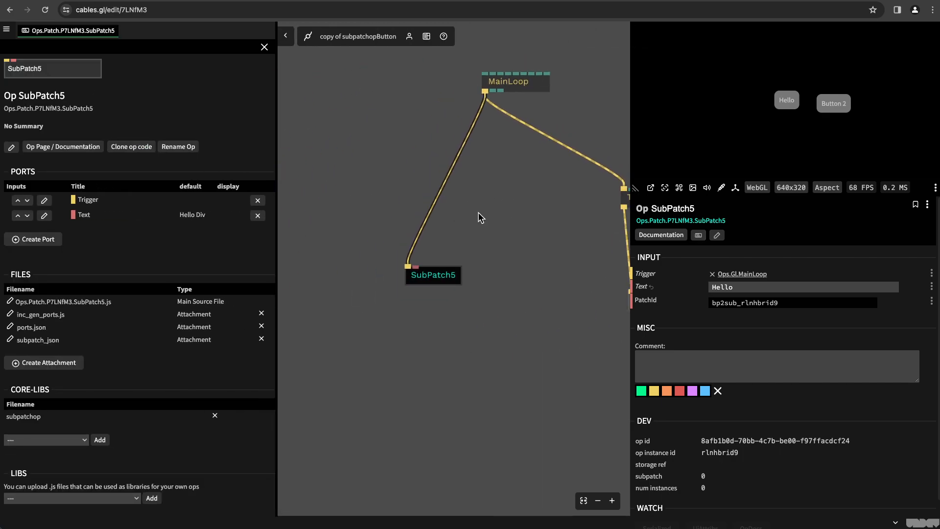
scroll(442, 228, "up", 3)
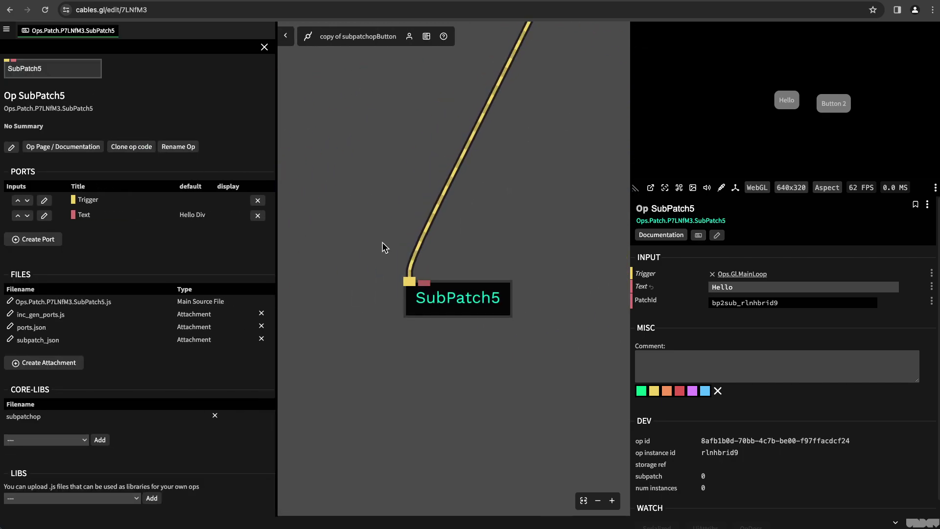
left_click(27, 201)
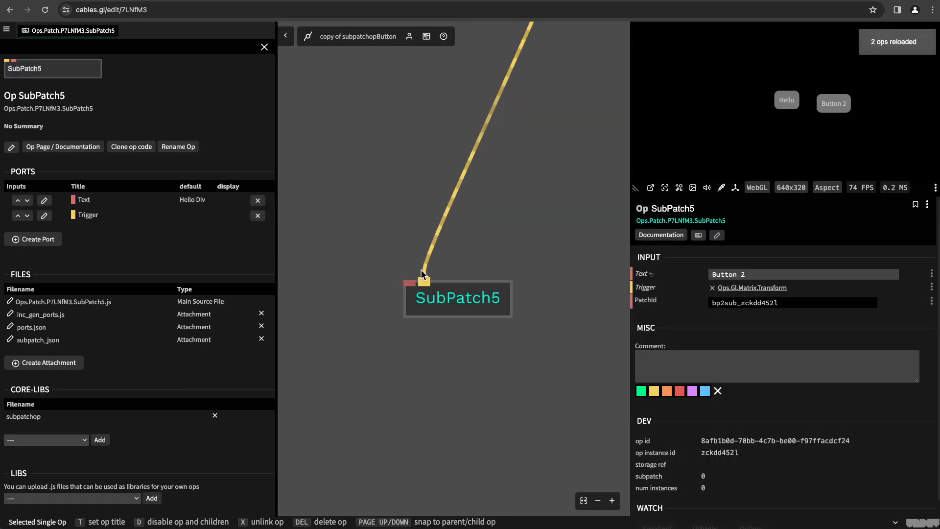
left_click(18, 217)
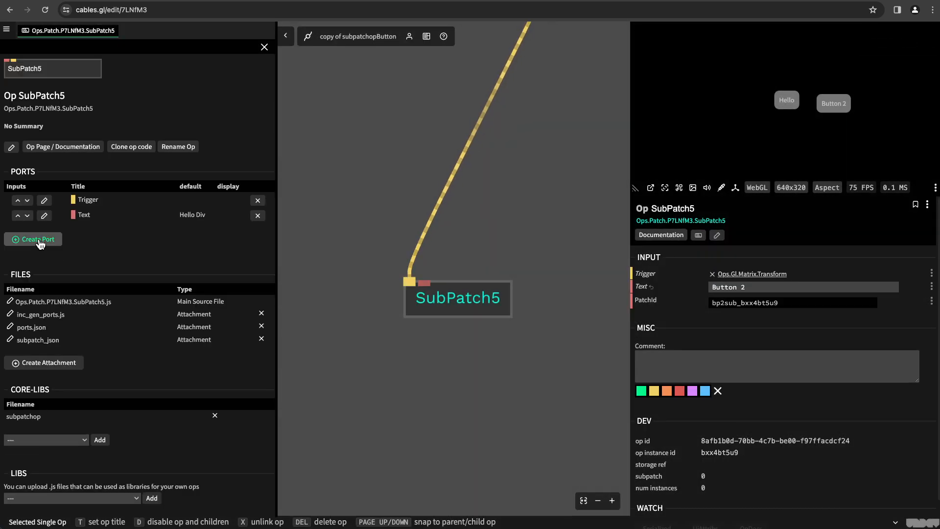
Step: Add a Number - Float port titled Whatever, save it, and zoom out to the whole patch
left_click(37, 239)
left_click(368, 151)
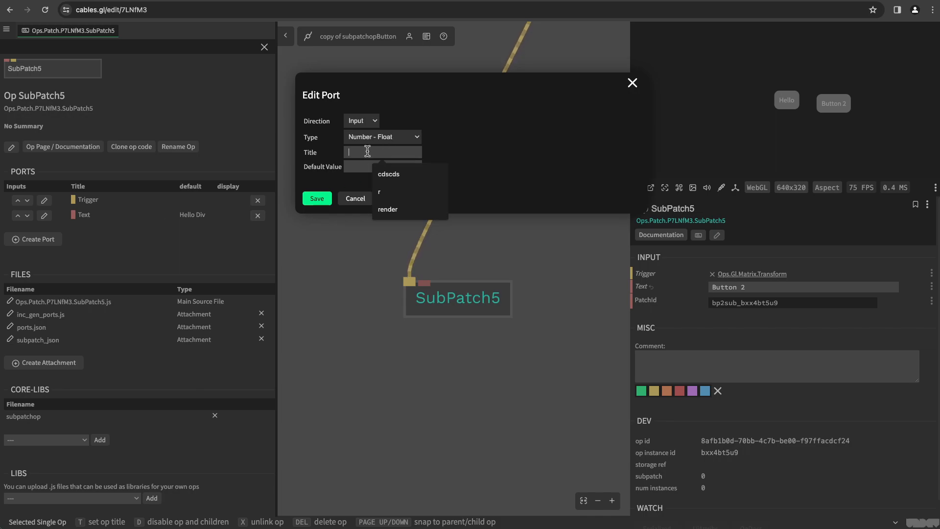
type("Whatever")
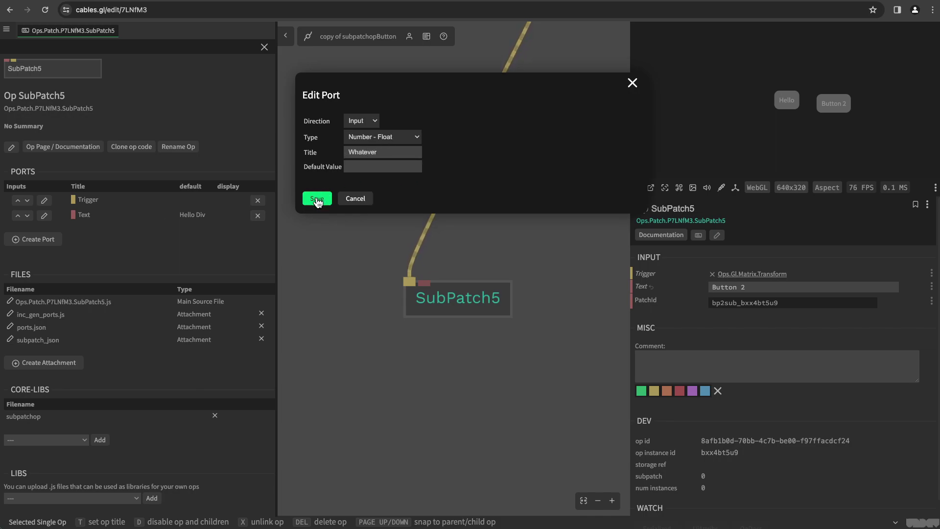
left_click(317, 198)
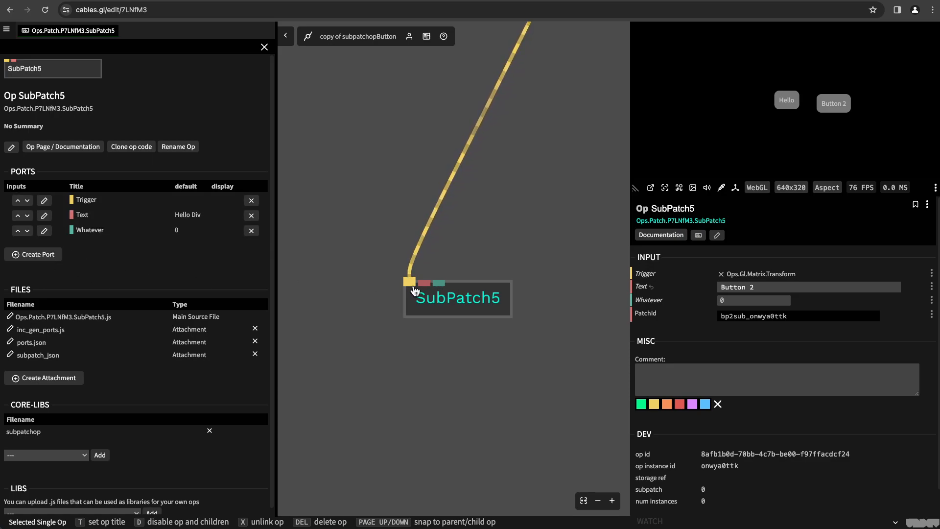
scroll(415, 291, "down", 3)
left_click_drag(523, 258, 490, 236)
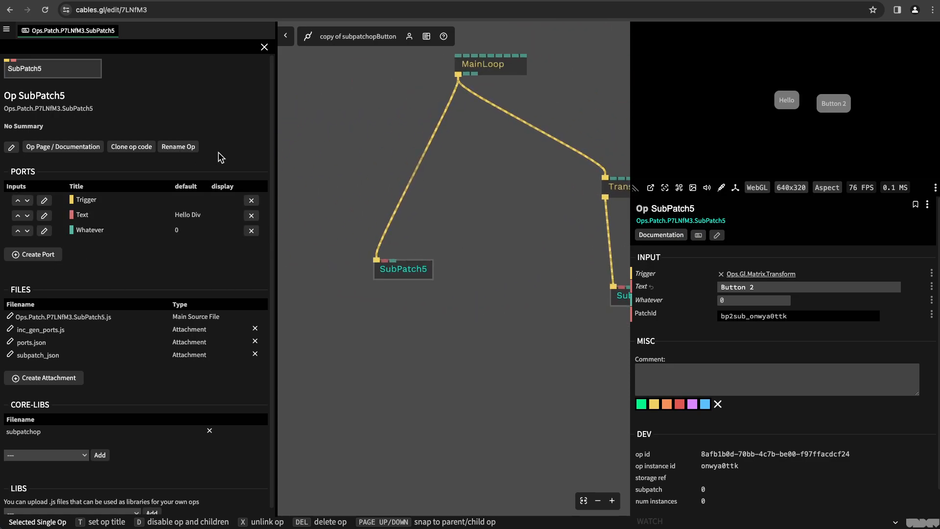
Step: Close the op editor, save the patch and select the SubPatch5 fed by MainLoop
left_click(264, 47)
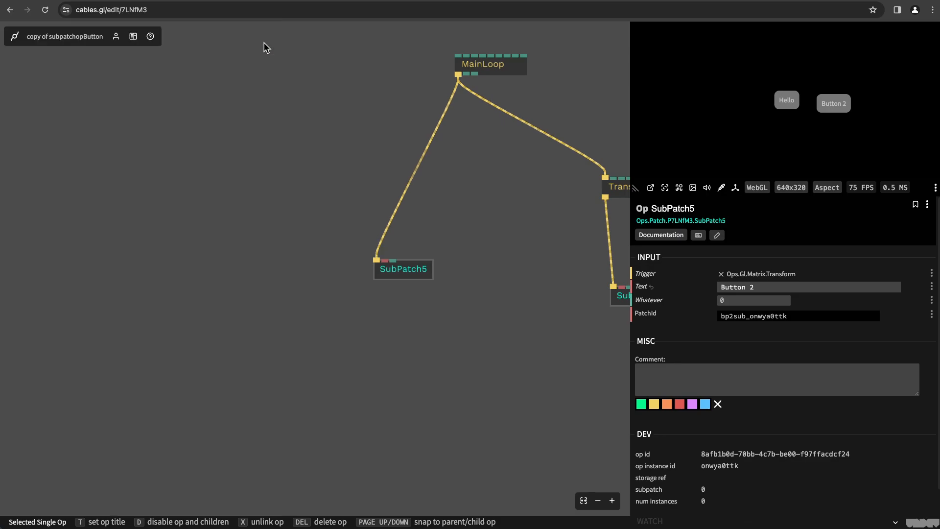
left_click_drag(496, 194, 401, 206)
left_click(402, 207)
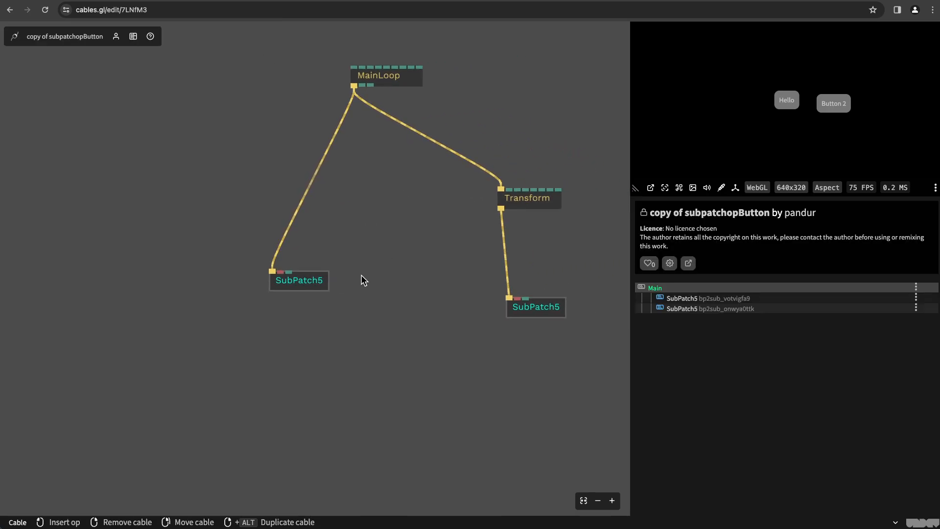
key("ctrl+s")
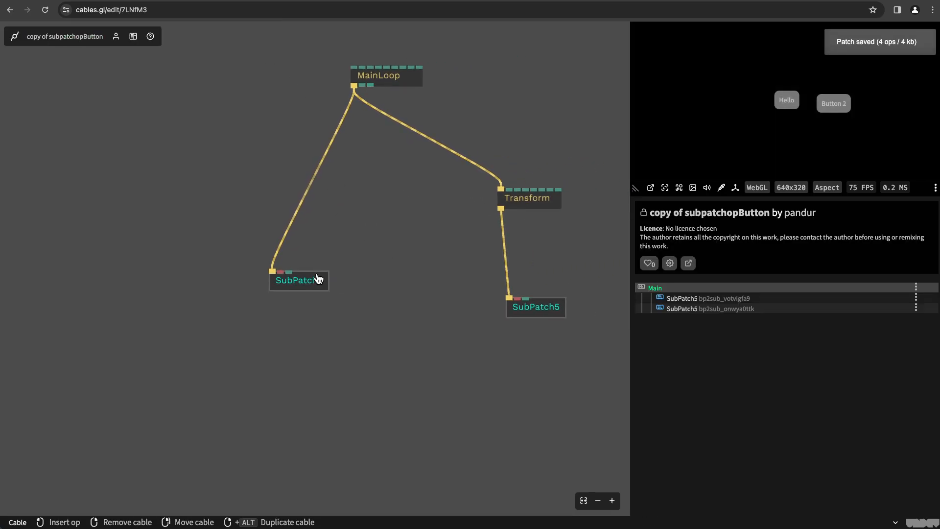
left_click(318, 279)
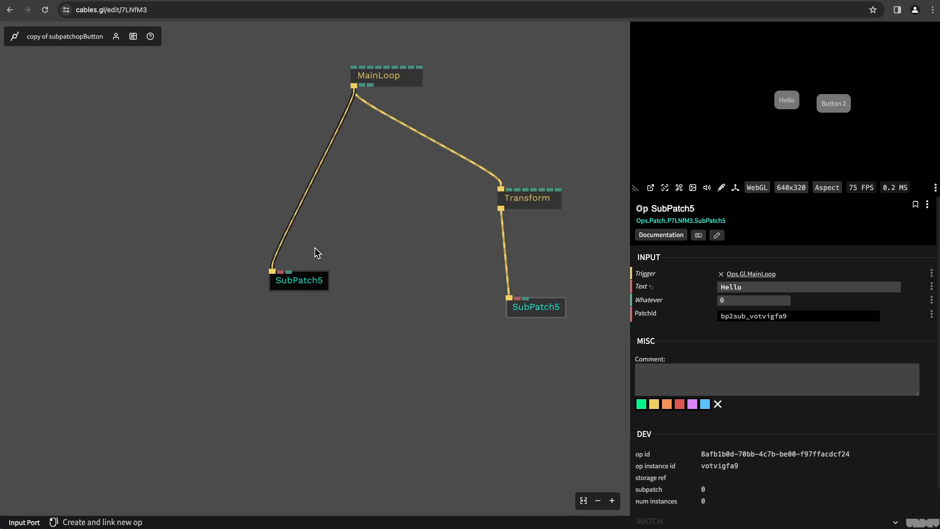
left_click(318, 278)
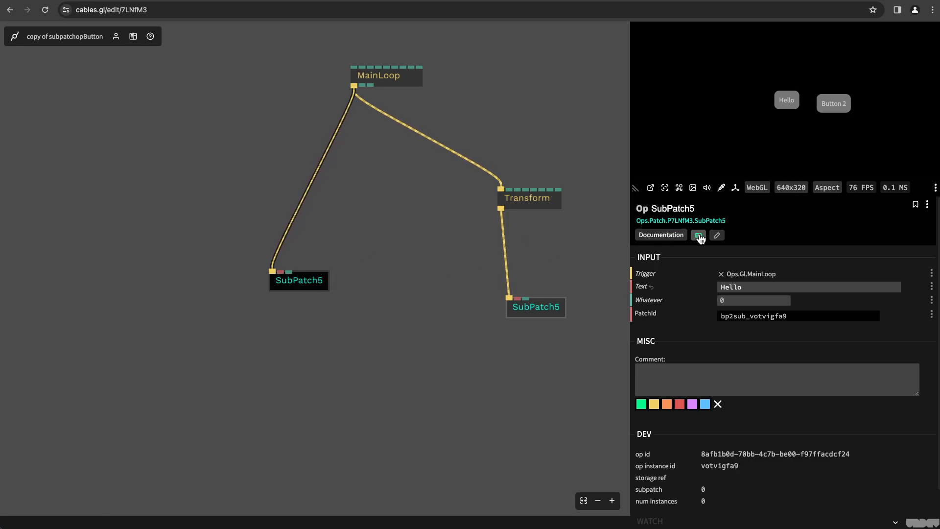
Step: View SubPatch5's documentation, its My Patches usages and its Patch Op visibility description
left_click(663, 237)
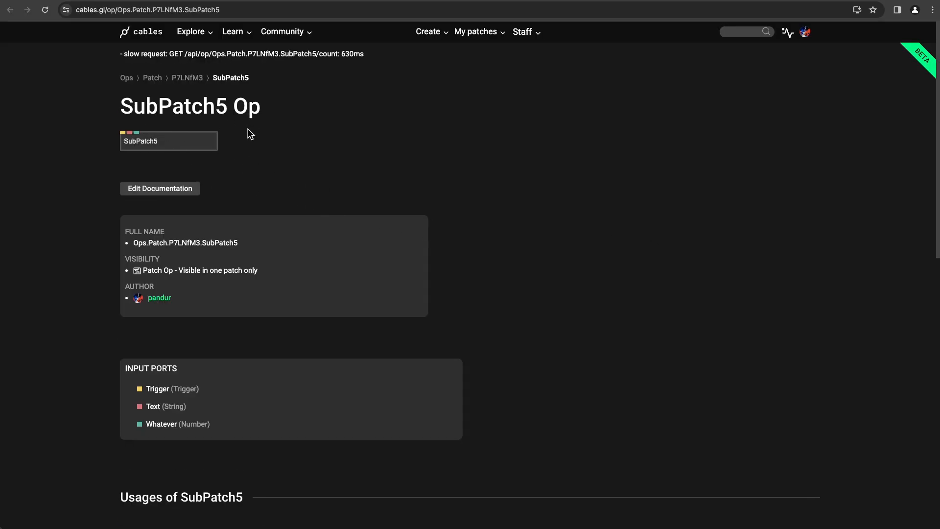
scroll(249, 134, "down", 3)
scroll(238, 152, "up", 3)
scroll(223, 112, "down", 2)
scroll(228, 128, "down", 3)
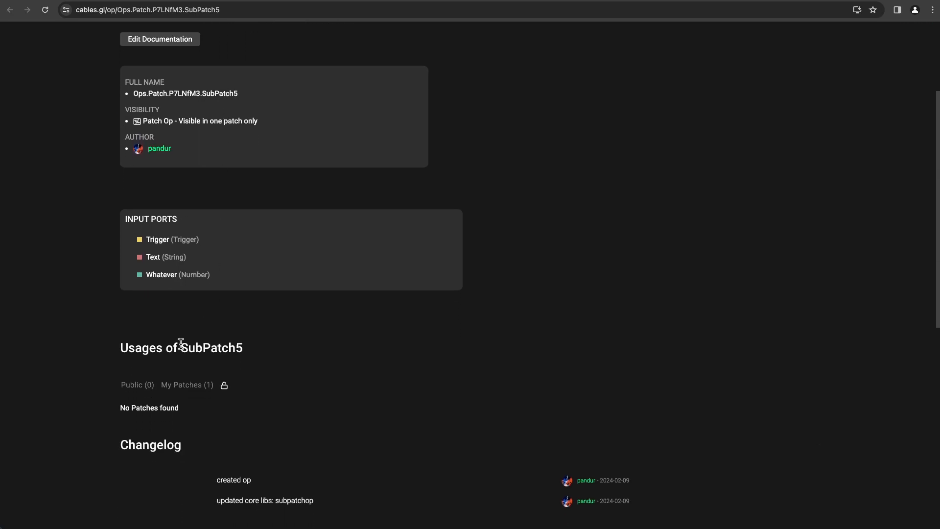
left_click(187, 385)
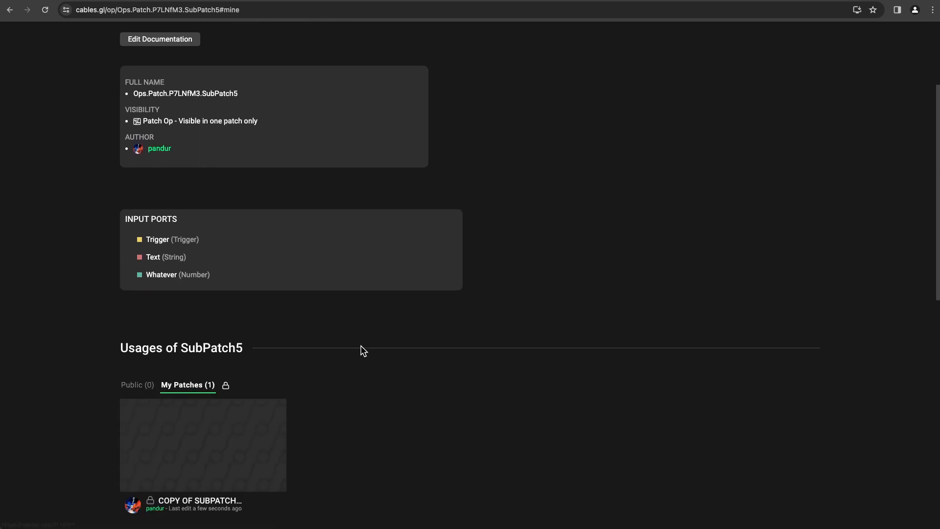
scroll(361, 351, "up", 3)
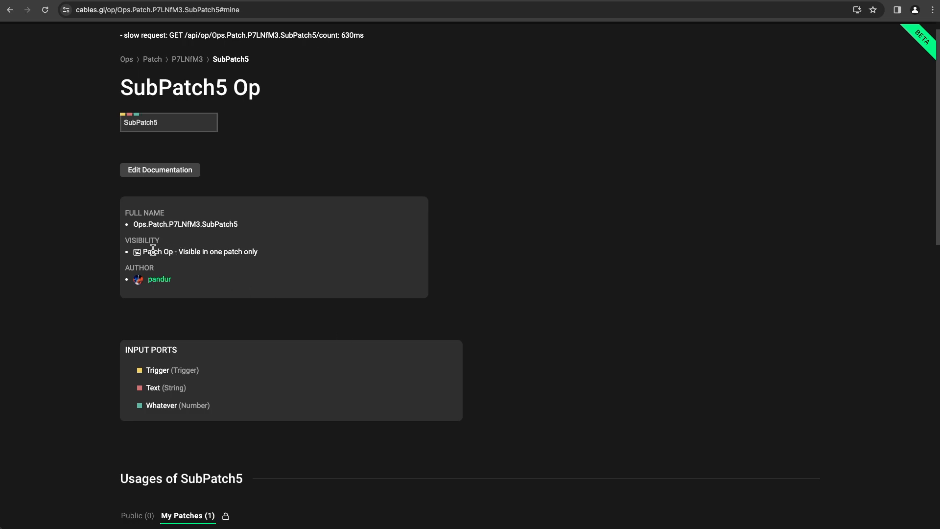
left_click_drag(123, 240, 308, 263)
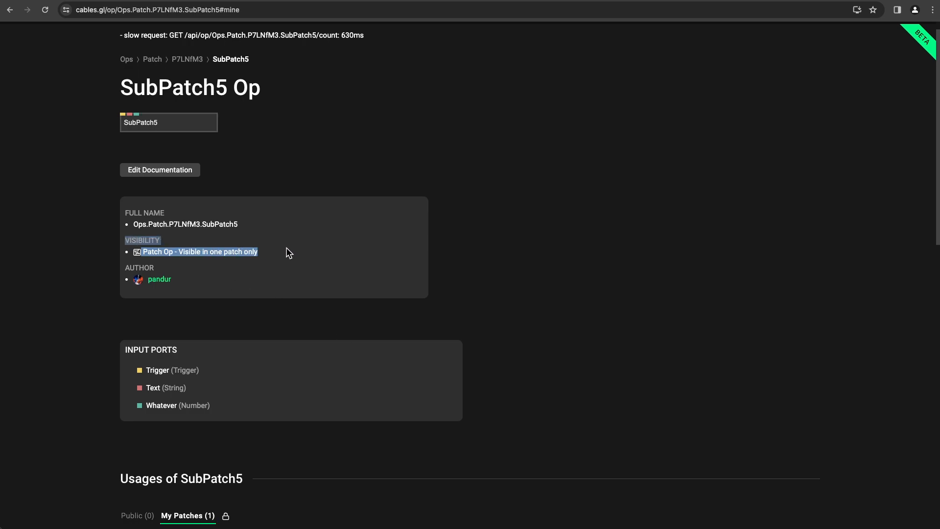
left_click_drag(143, 251, 265, 256)
scroll(274, 279, "down", 1)
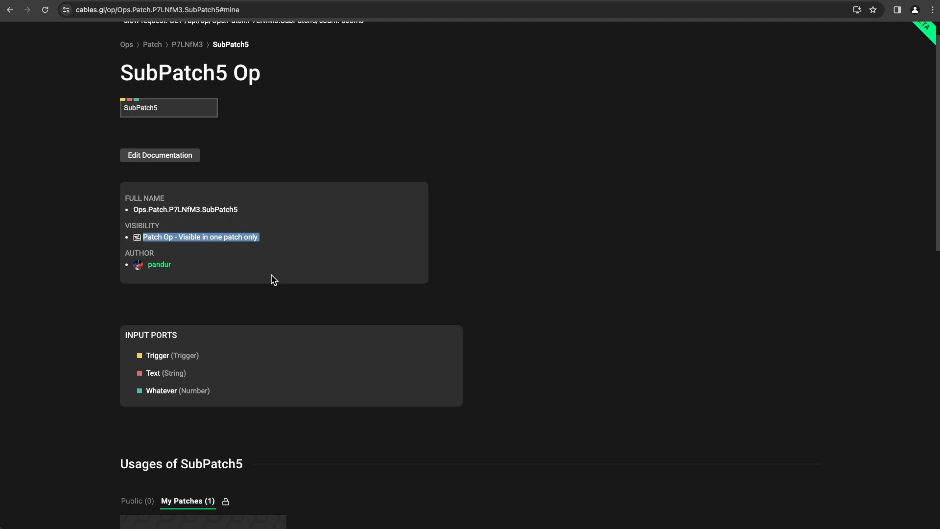
scroll(272, 279, "down", 3)
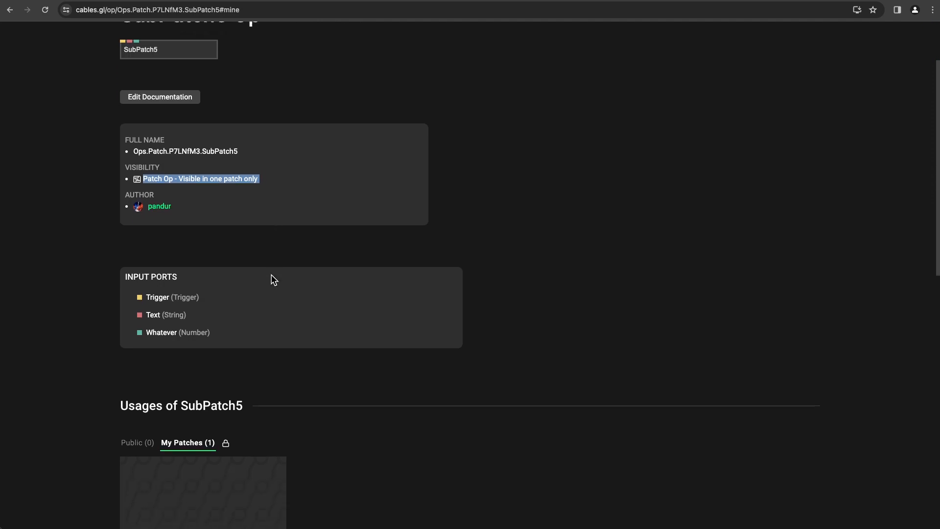
scroll(184, 162, "up", 1)
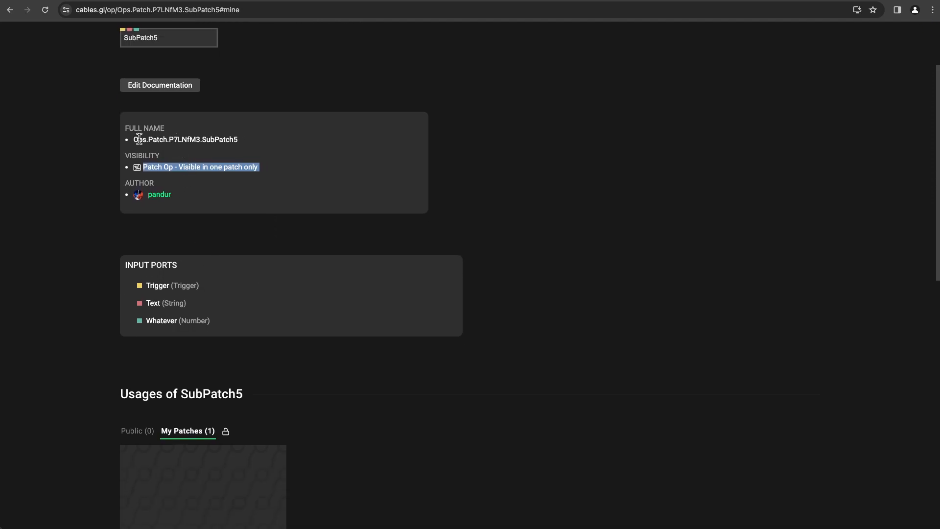
left_click_drag(133, 153, 178, 139)
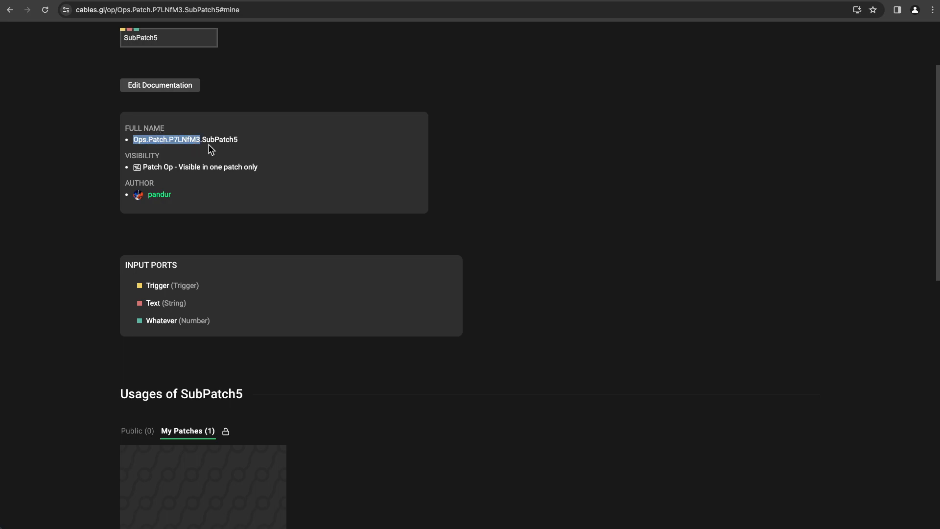
scroll(272, 298, "down", 10)
scroll(257, 237, "up", 5)
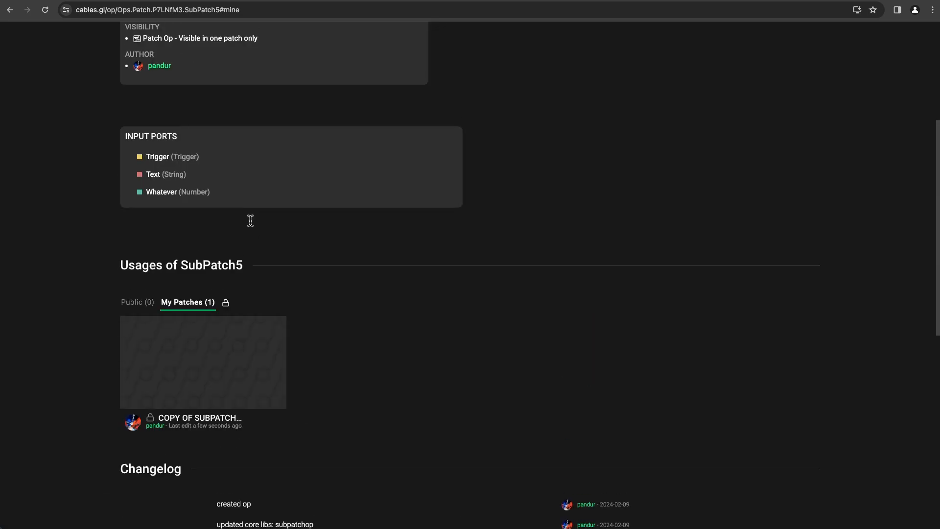
scroll(250, 235, "down", 4)
Step: On the Rename Op page, try the user namespace, then choose Ops.Team.Cables. as the new prefix
left_click(235, 427)
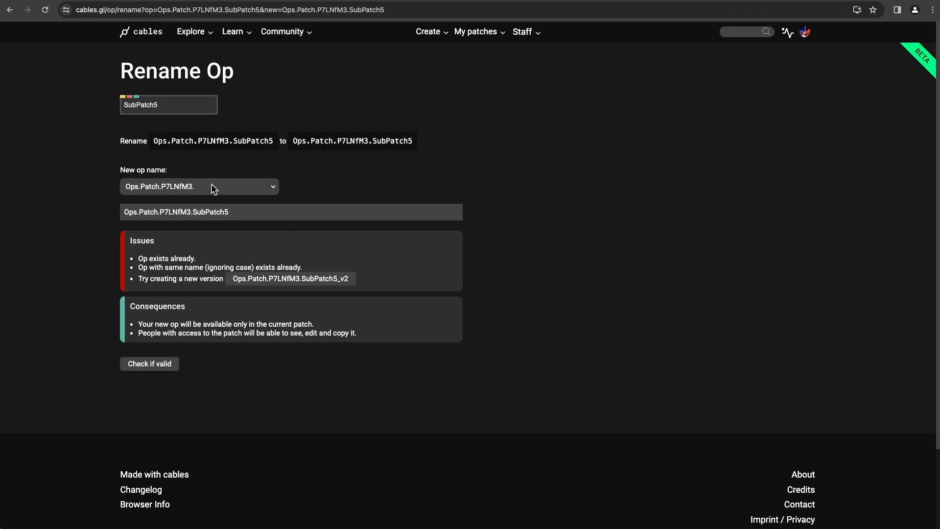
left_click(212, 189)
left_click(205, 211)
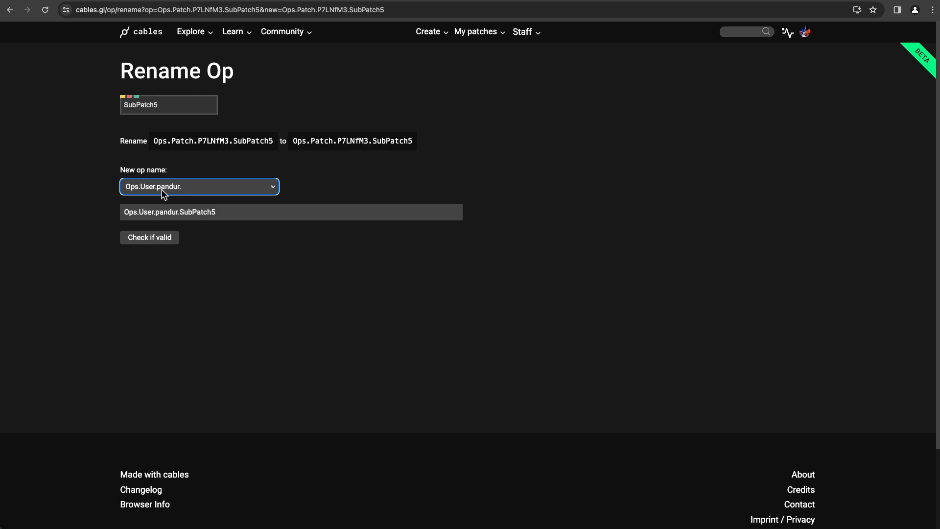
left_click(163, 193)
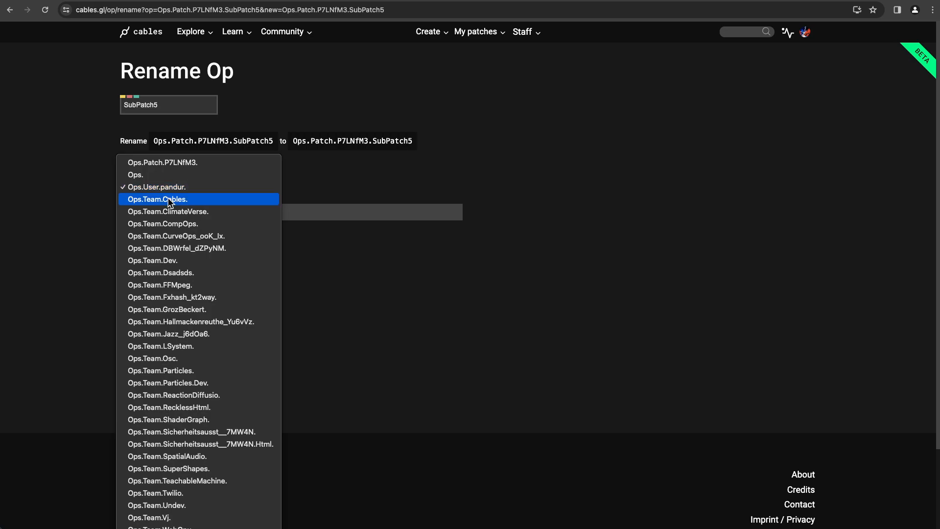
left_click(167, 200)
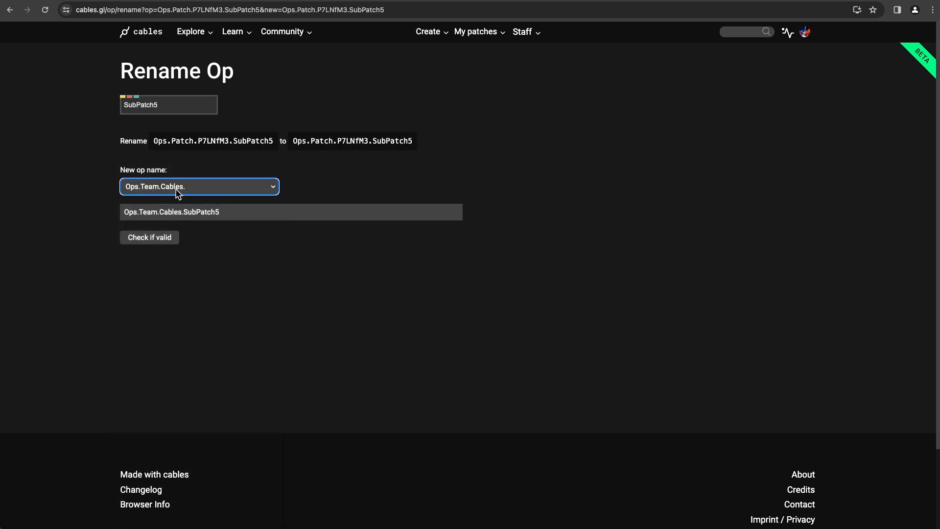